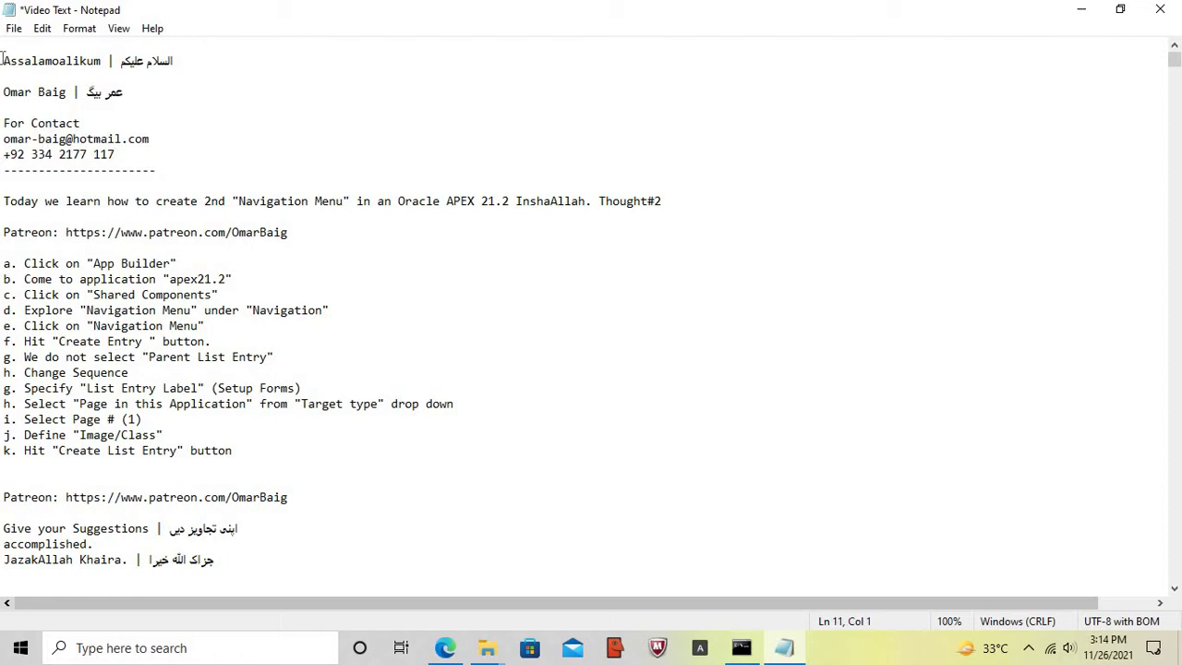
- Highlight in turn the tutorial topic line, the Patreon line and instruction a about App Builder in the notes
key("shift+End")
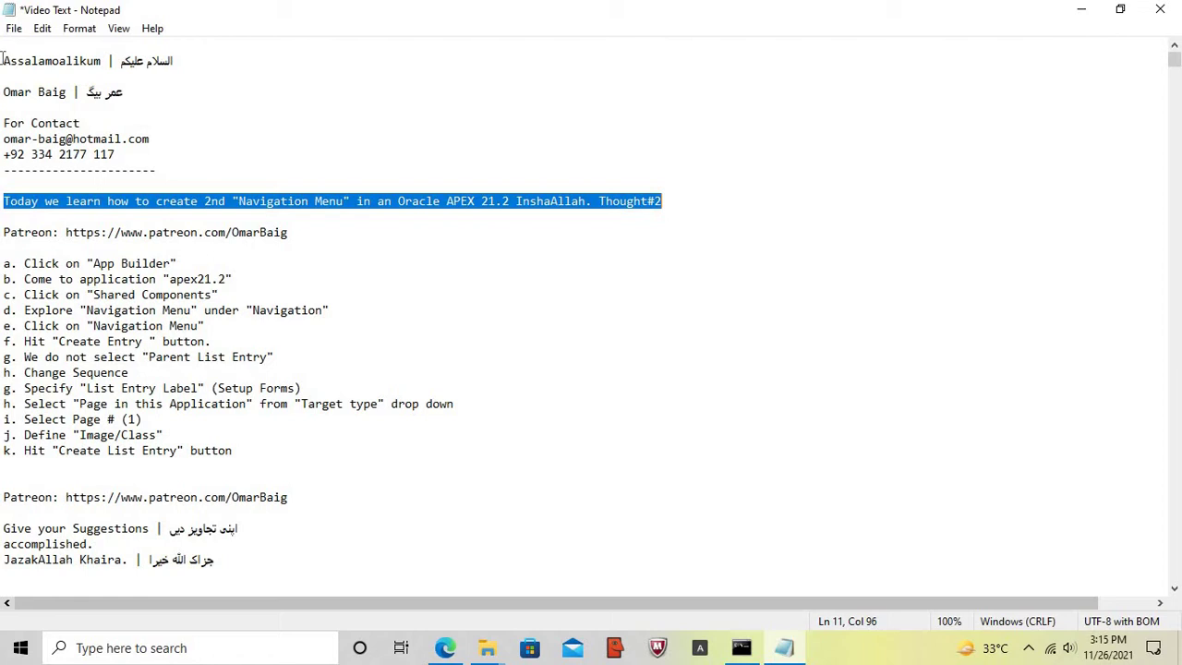
key("Down")
key("Down")
key("shift+End")
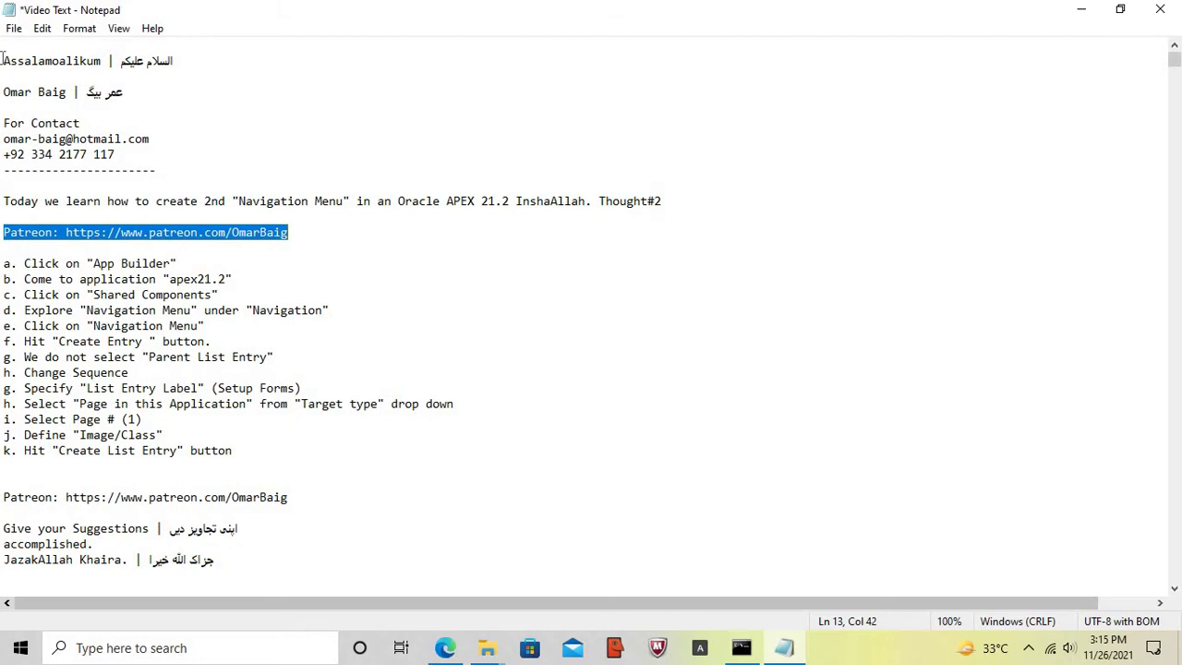
key("Down")
key("Down")
key("shift+End")
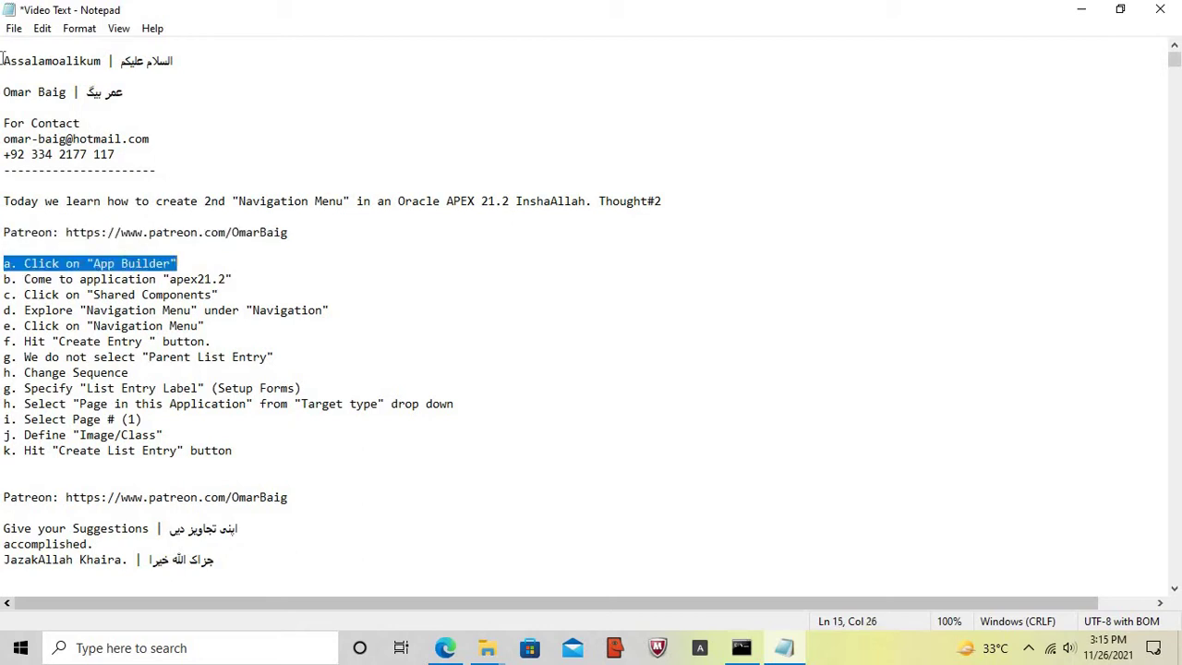
- Switch to Oracle APEX in the browser and open App Builder, consult instruction b in Notepad, and open the APEX21.2 application
left_click(445, 651)
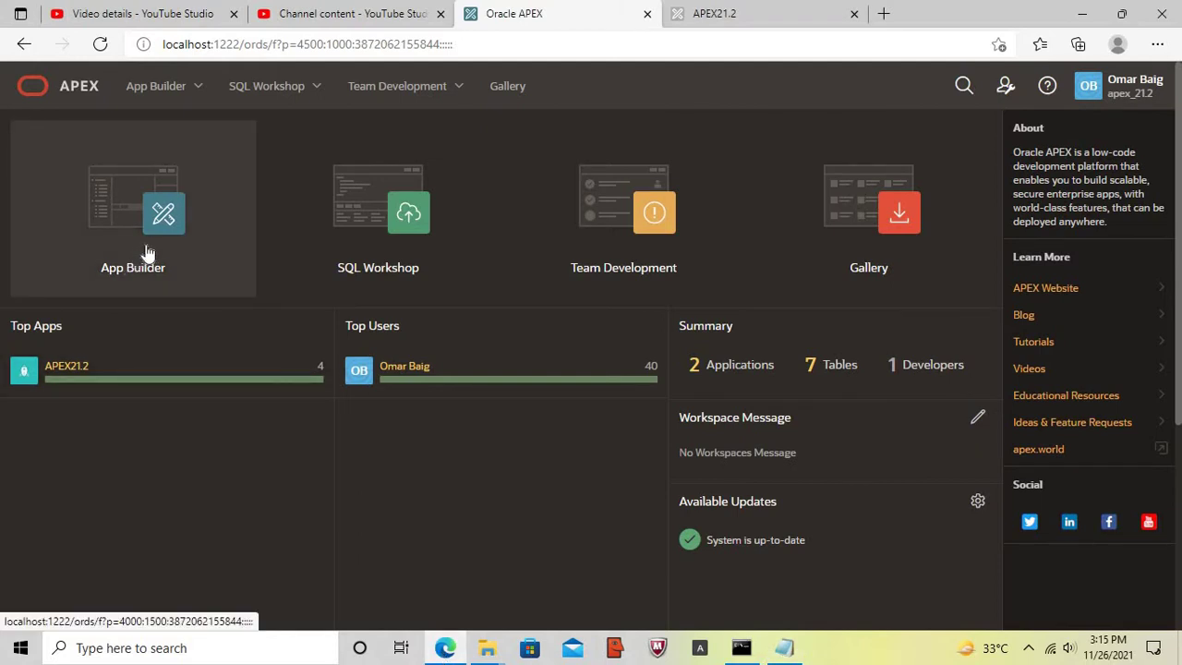
left_click(157, 215)
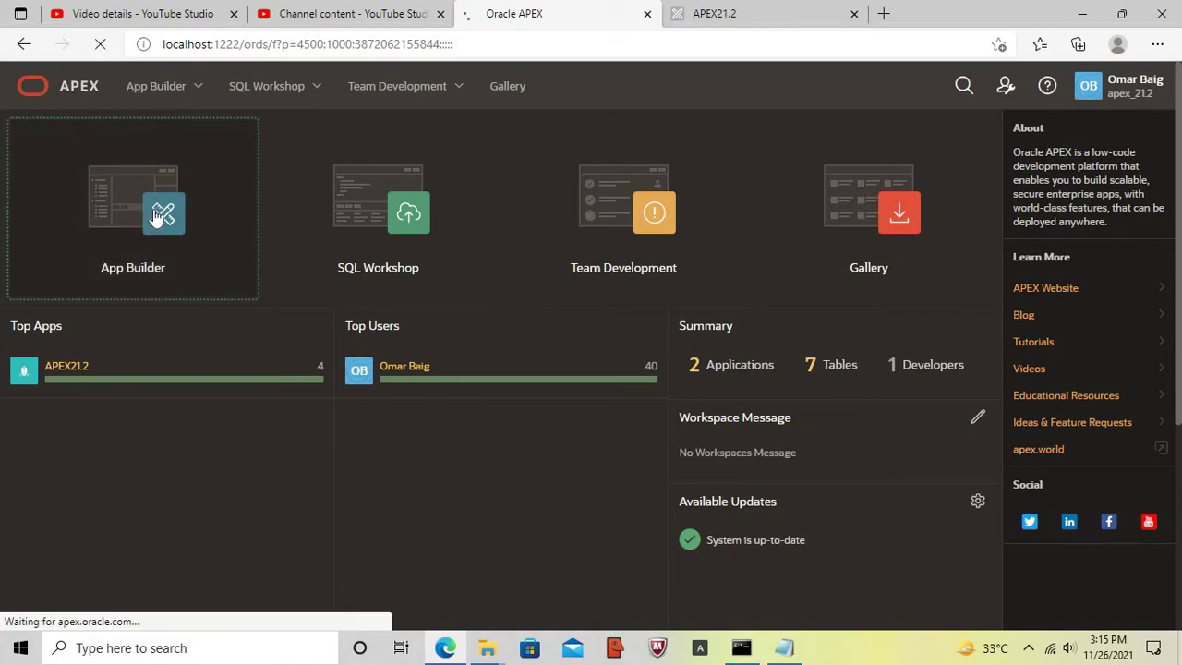
left_click(784, 647)
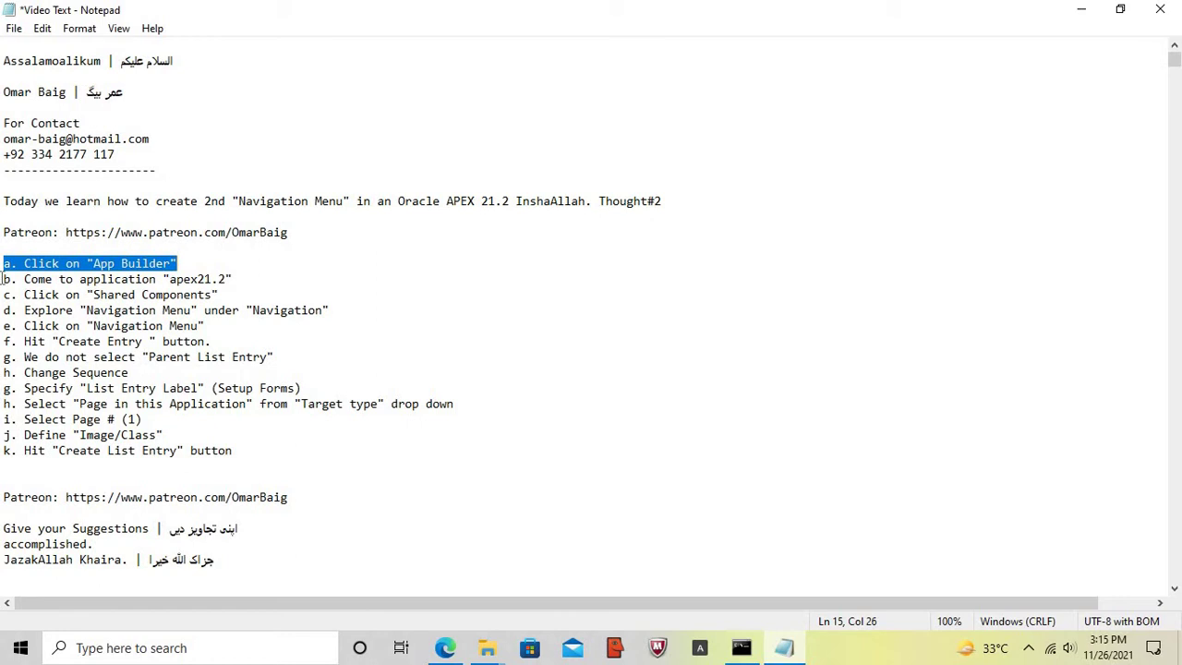
left_click(4, 278)
key("shift+End")
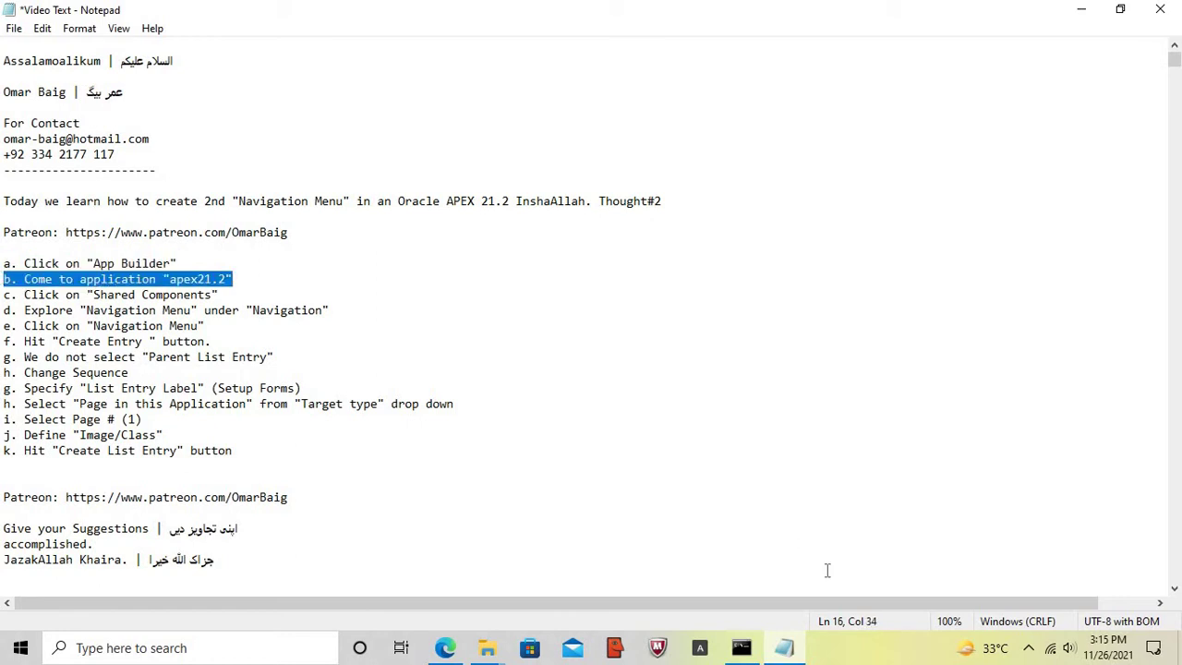
left_click(787, 651)
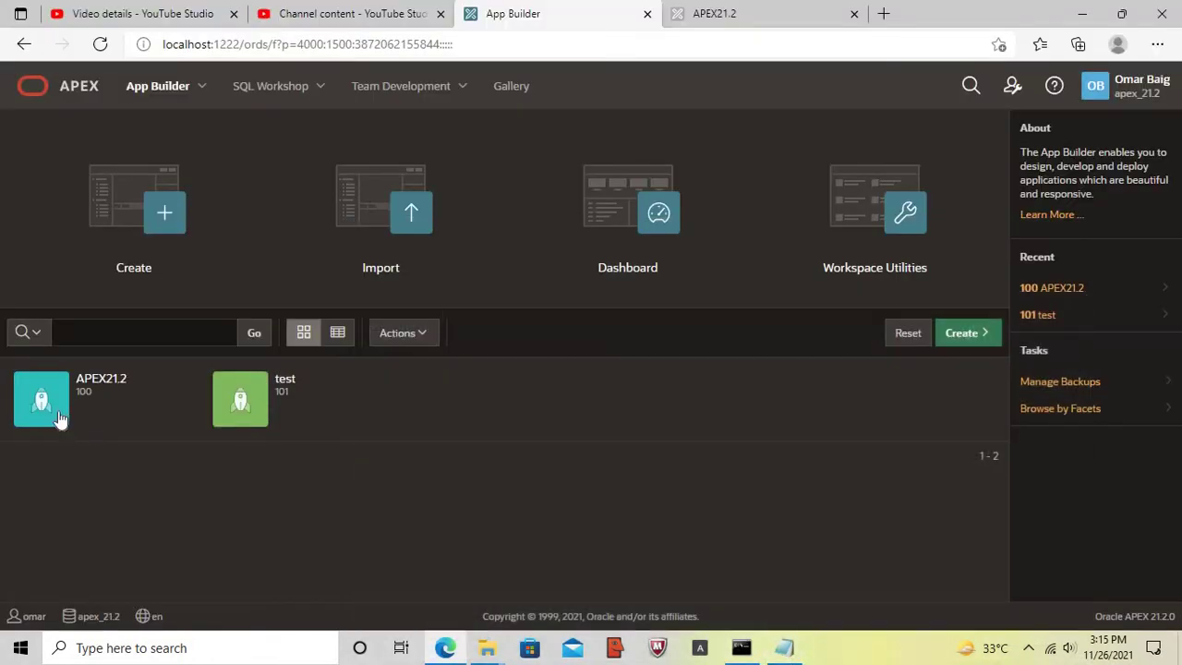
mouse_move(93, 405)
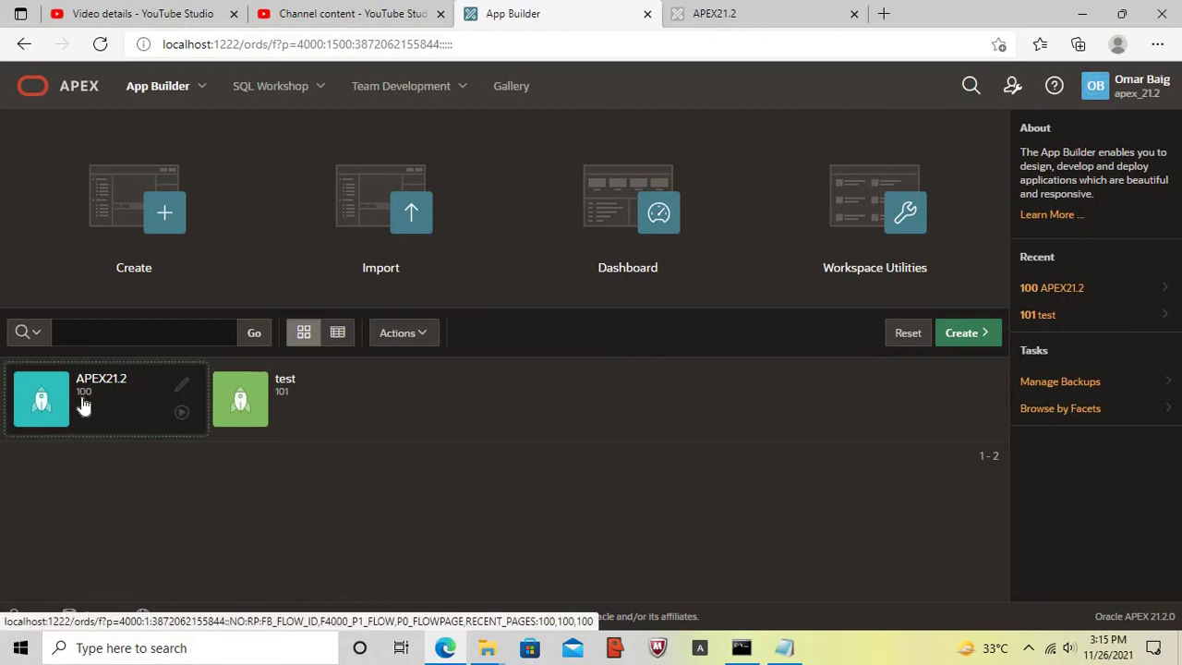
left_click(86, 403)
- Switch to Notepad and correct the application name in instruction b to "APEX21.2"
left_click(786, 649)
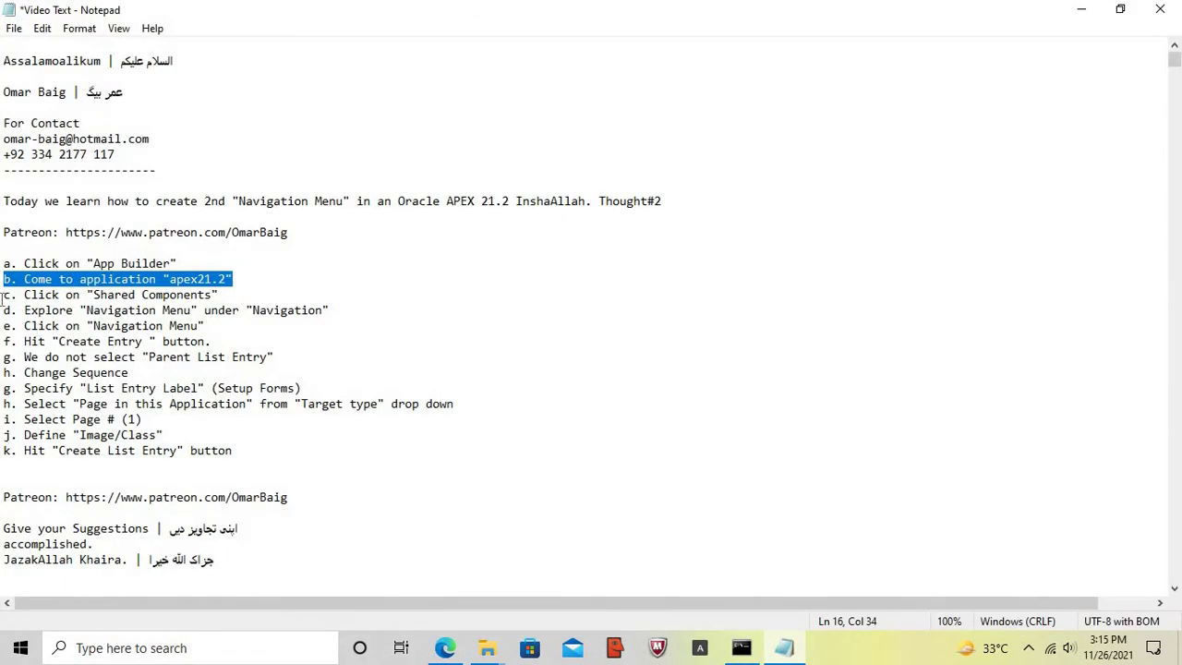
left_click(197, 279)
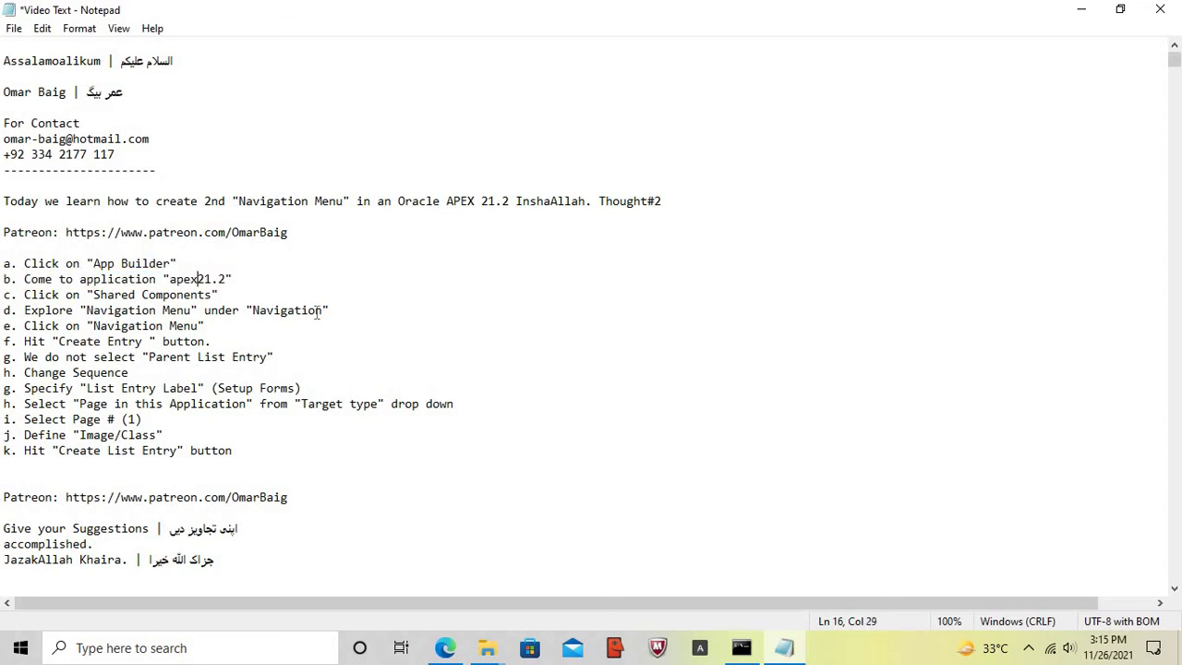
key("BackSpace")
key("BackSpace")
key("BackSpace")
key("BackSpace")
type("APEX")
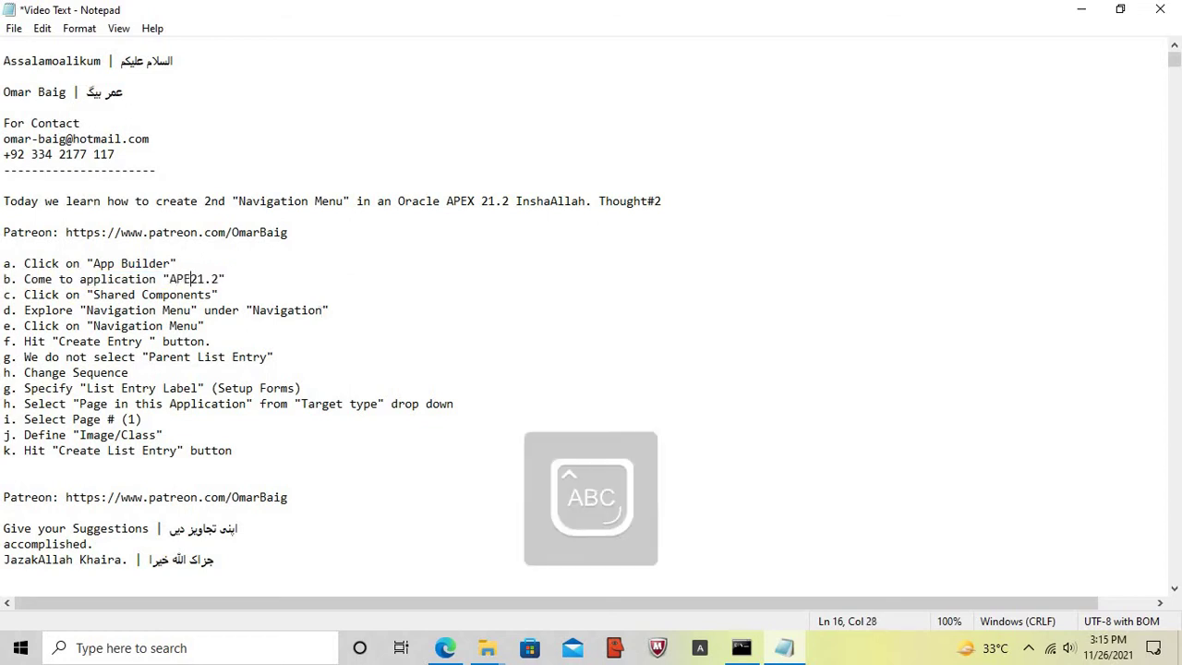
- Highlight instruction c in the notes, switch to Oracle APEX and open the application's Shared Components
key("Home")
key("Down")
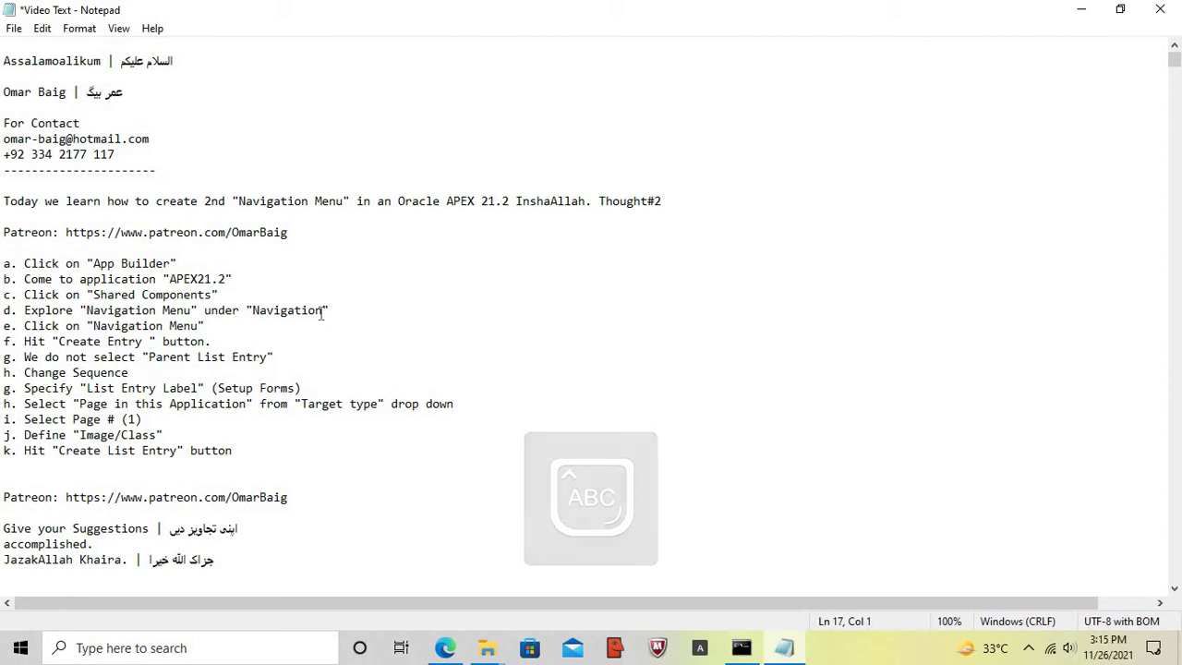
key("shift+End")
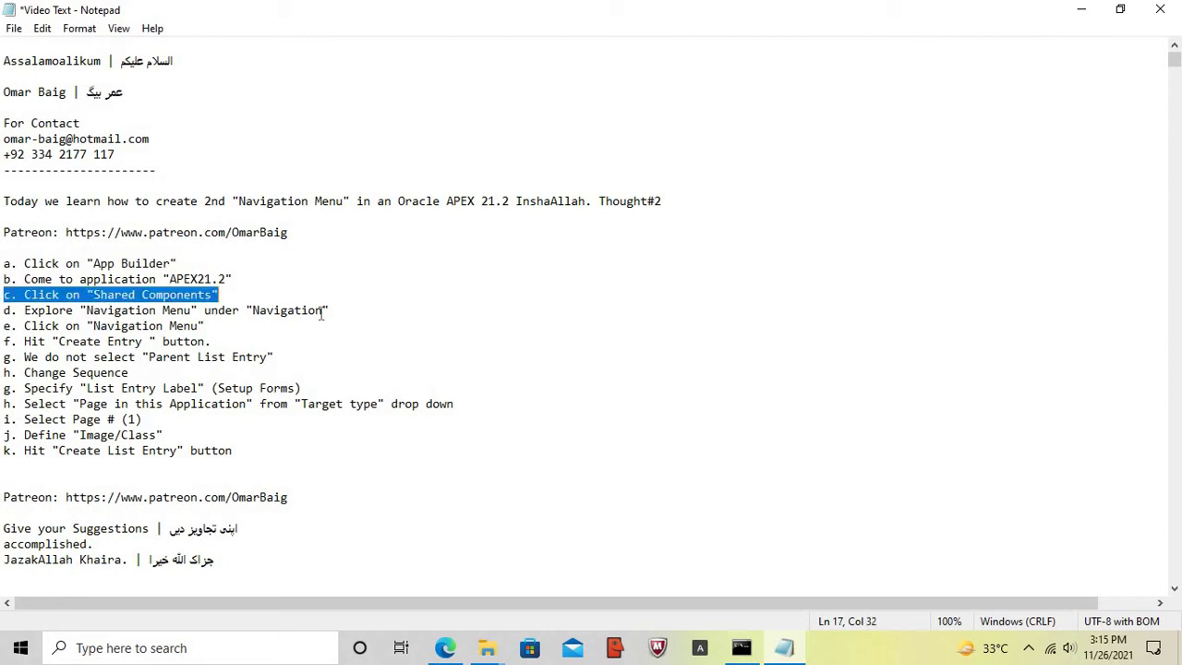
left_click(786, 645)
left_click(515, 296)
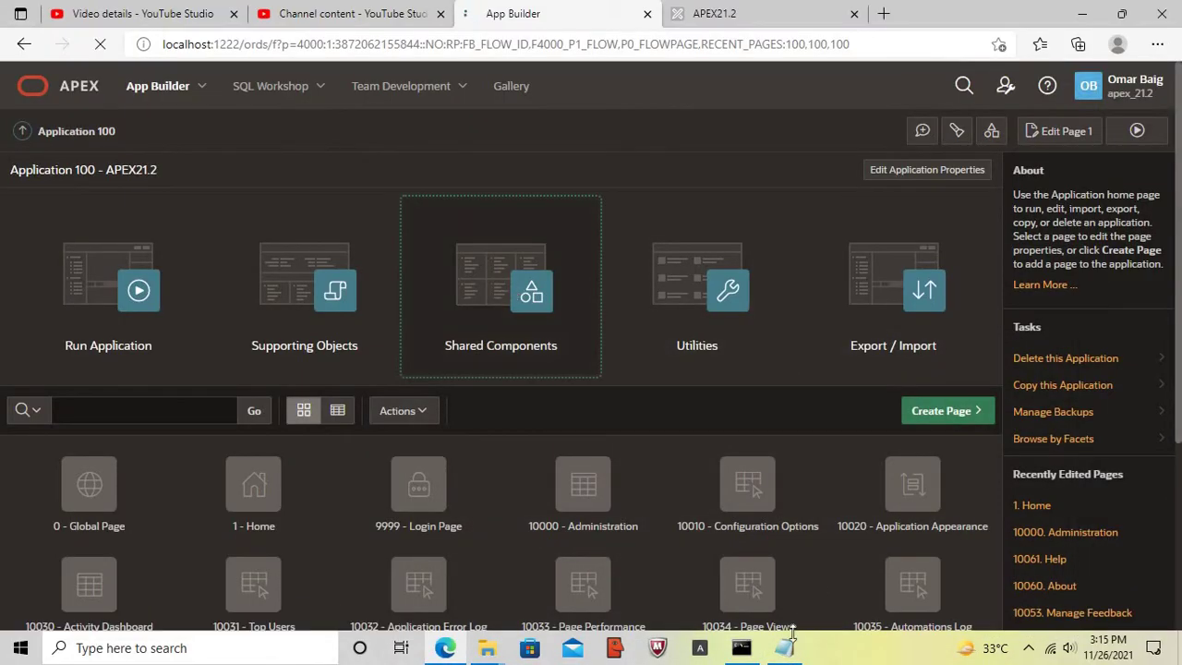
- Highlight instruction d in Notepad, then open Navigation Menu under Navigation in the APEX Shared Components
left_click(786, 648)
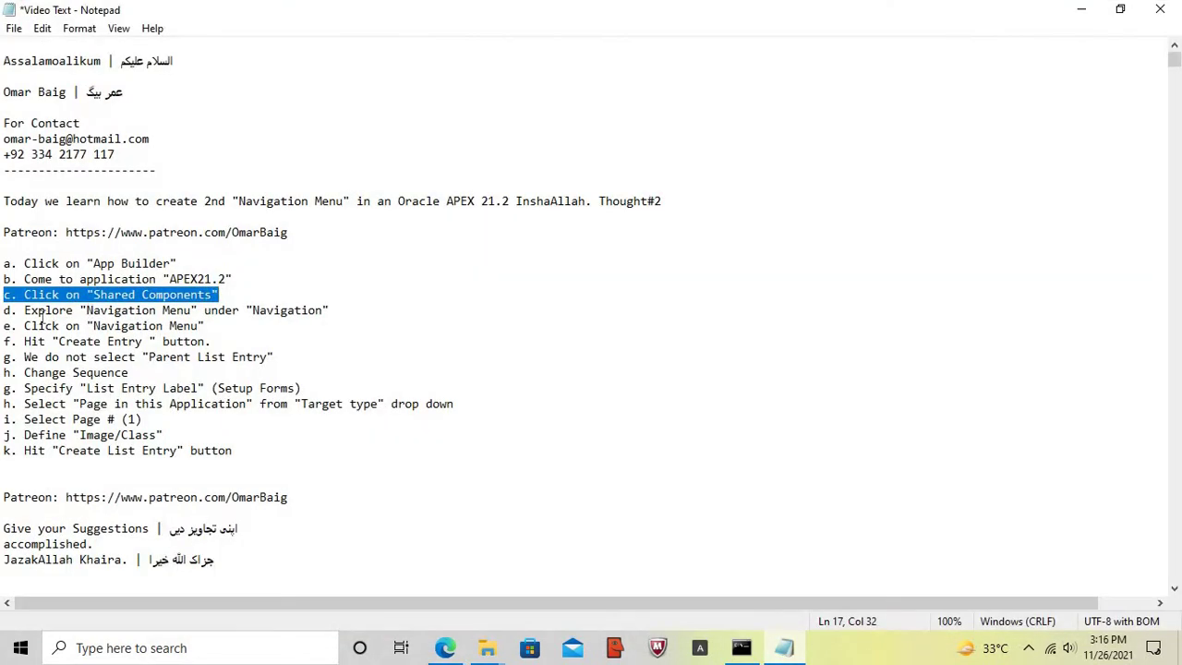
left_click(4, 314)
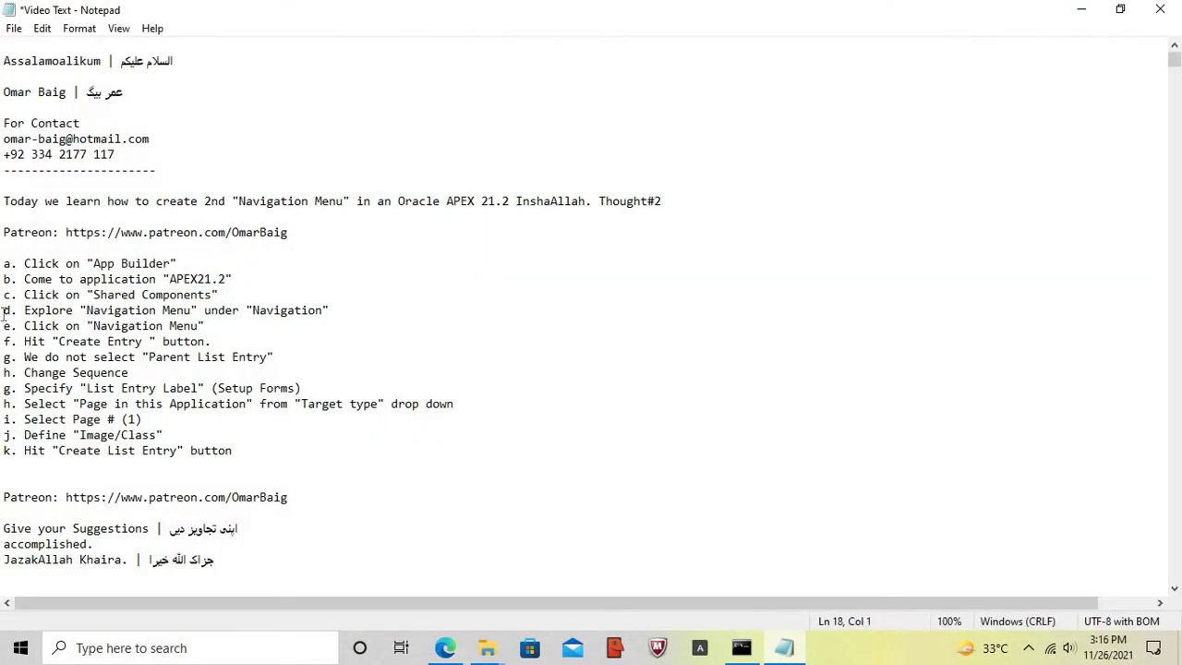
key("shift+End")
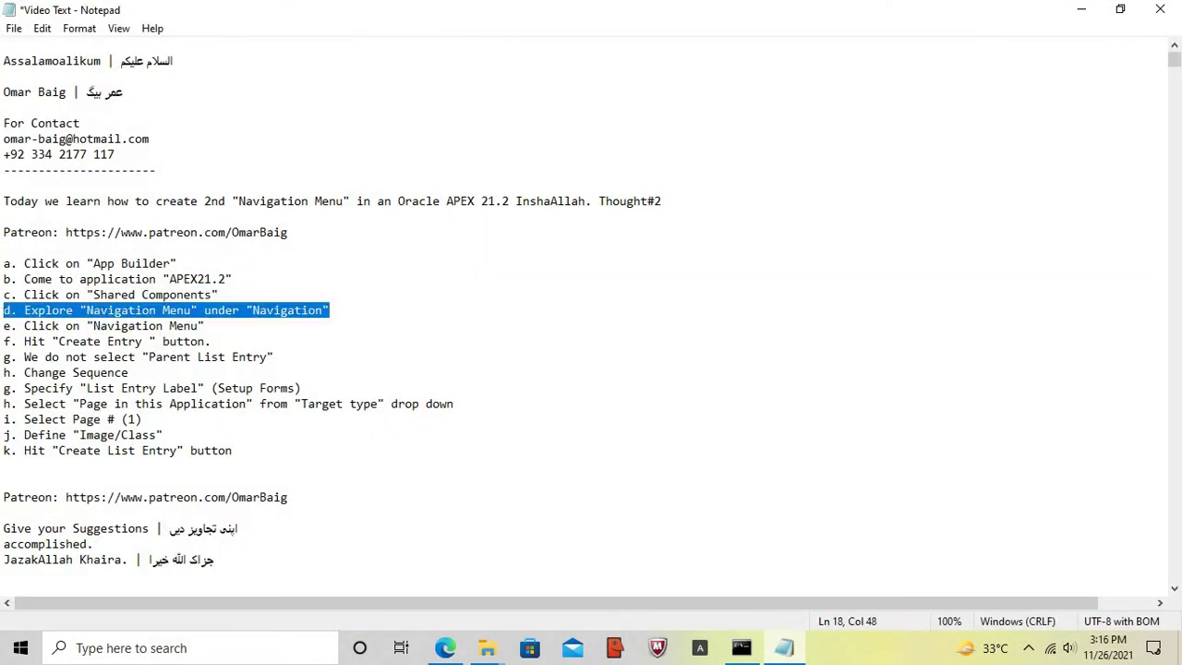
left_click(786, 650)
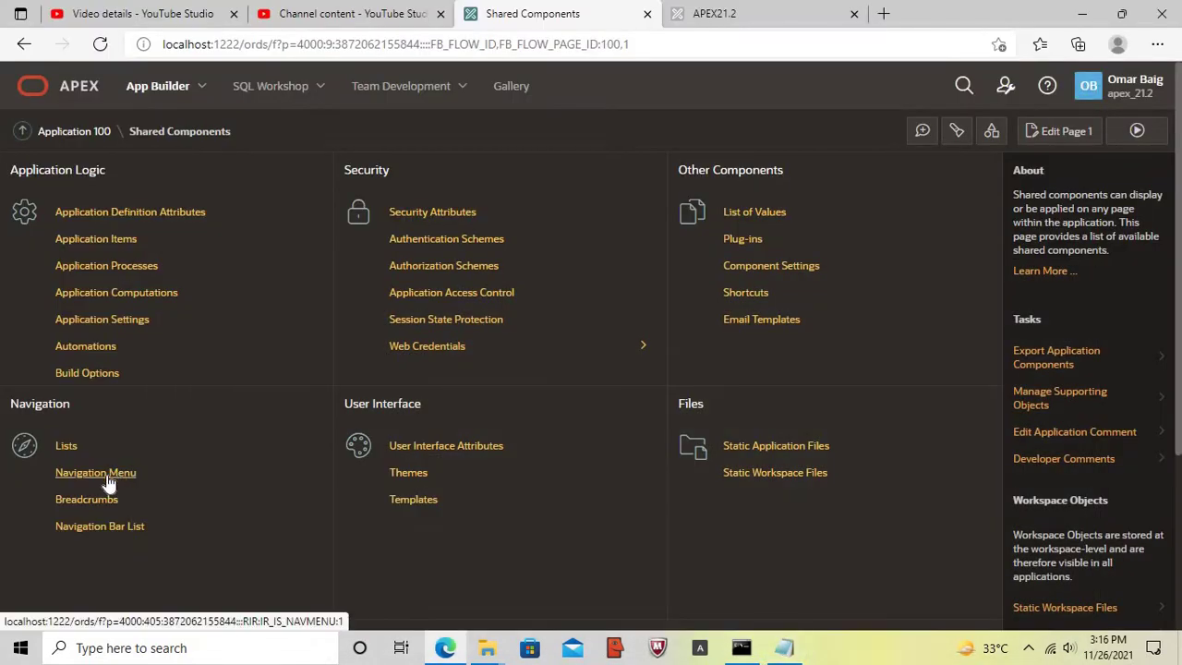
left_click(108, 482)
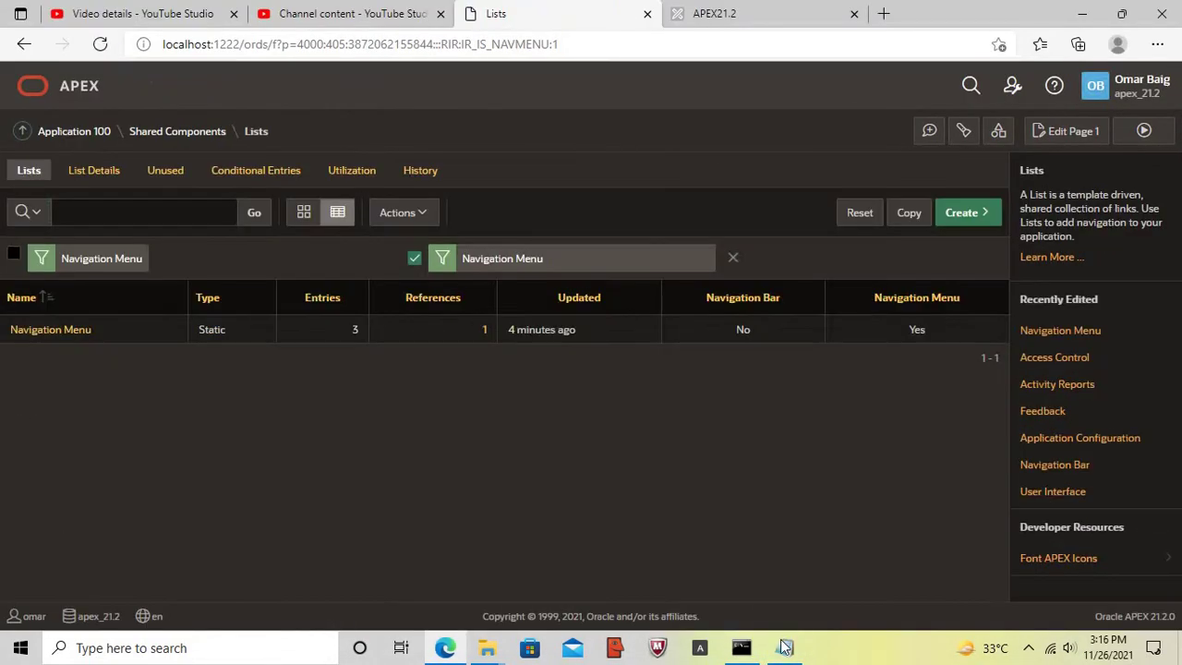
- Highlight instruction e in Notepad, then open the Navigation Menu list's details in Oracle APEX
left_click(784, 650)
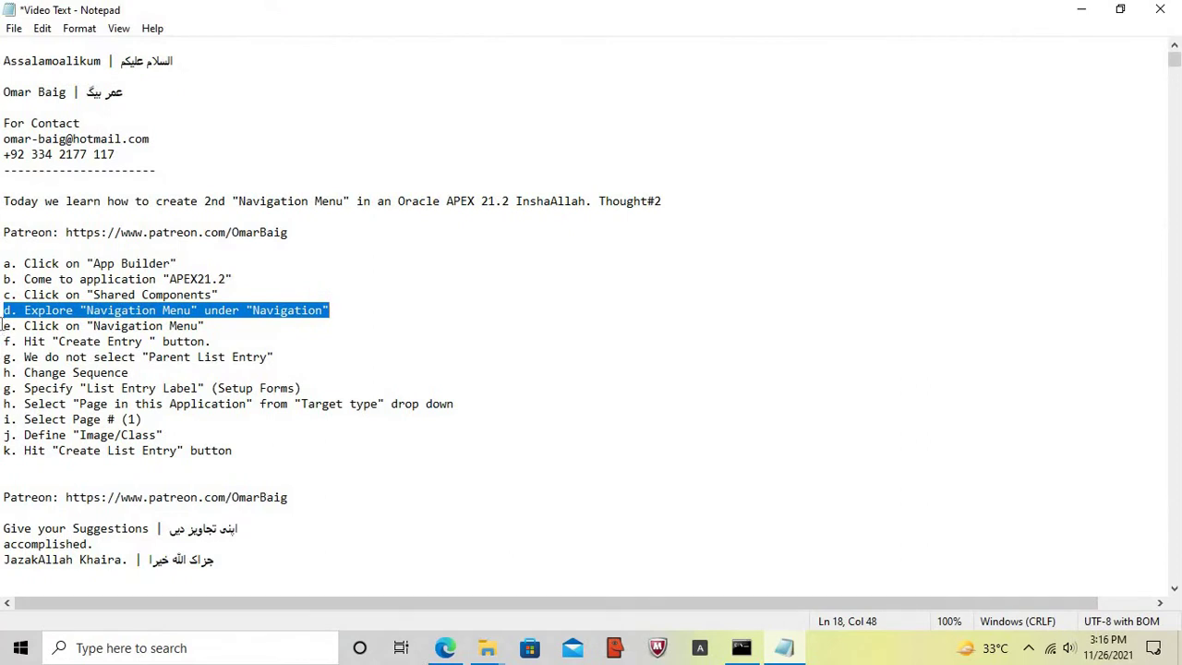
left_click(3, 325)
key("shift+End")
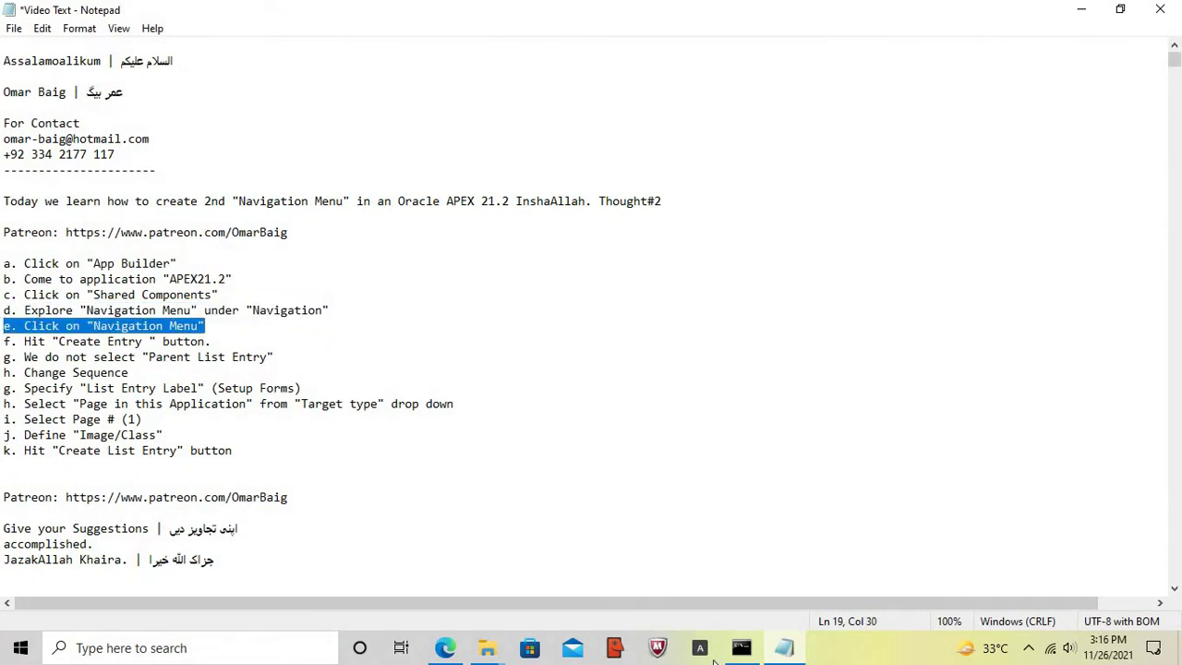
left_click(784, 650)
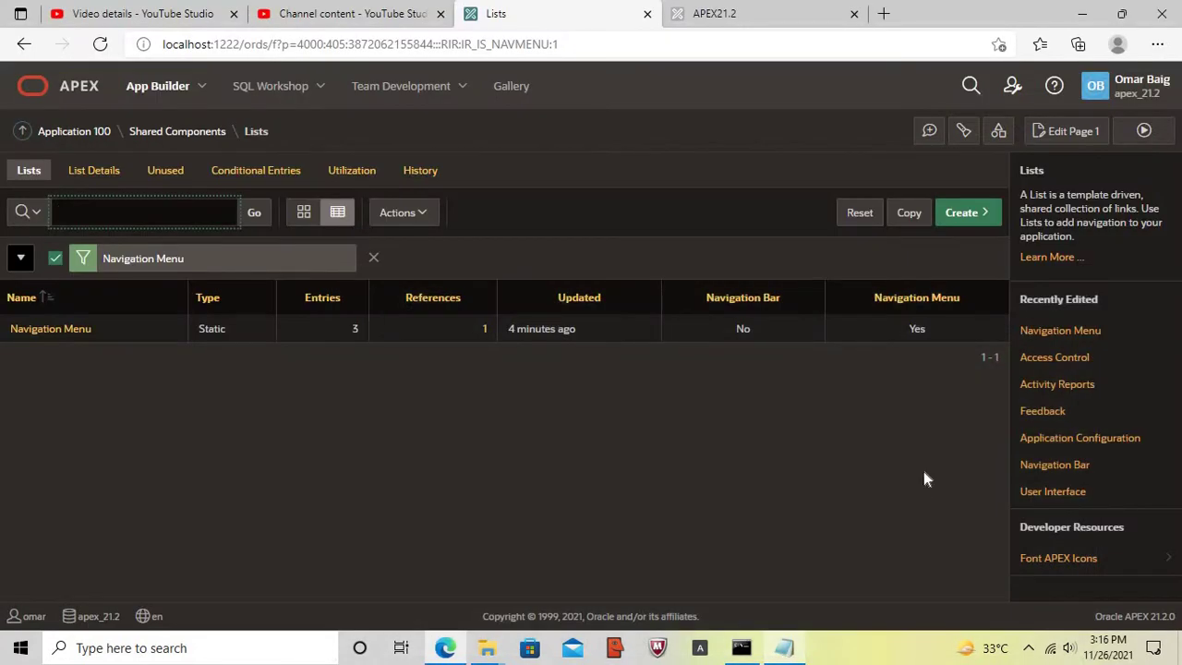
left_click(48, 330)
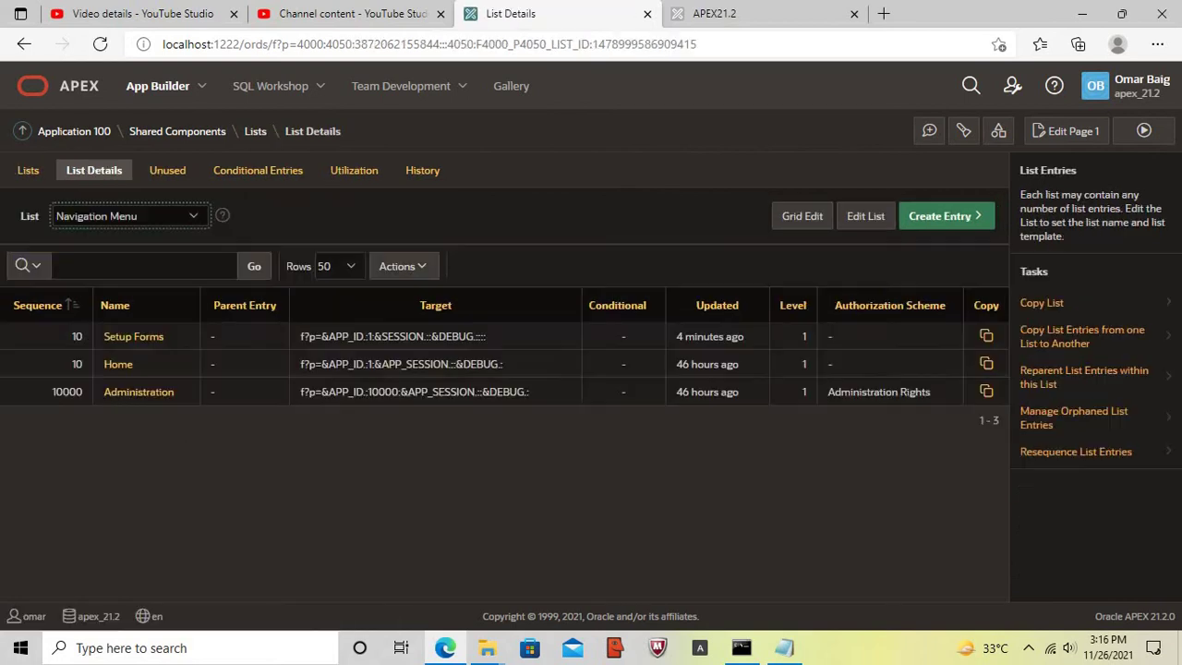
- Highlight instruction f in Notepad, then start creating a new entry for the Navigation Menu list in Oracle APEX
left_click(784, 647)
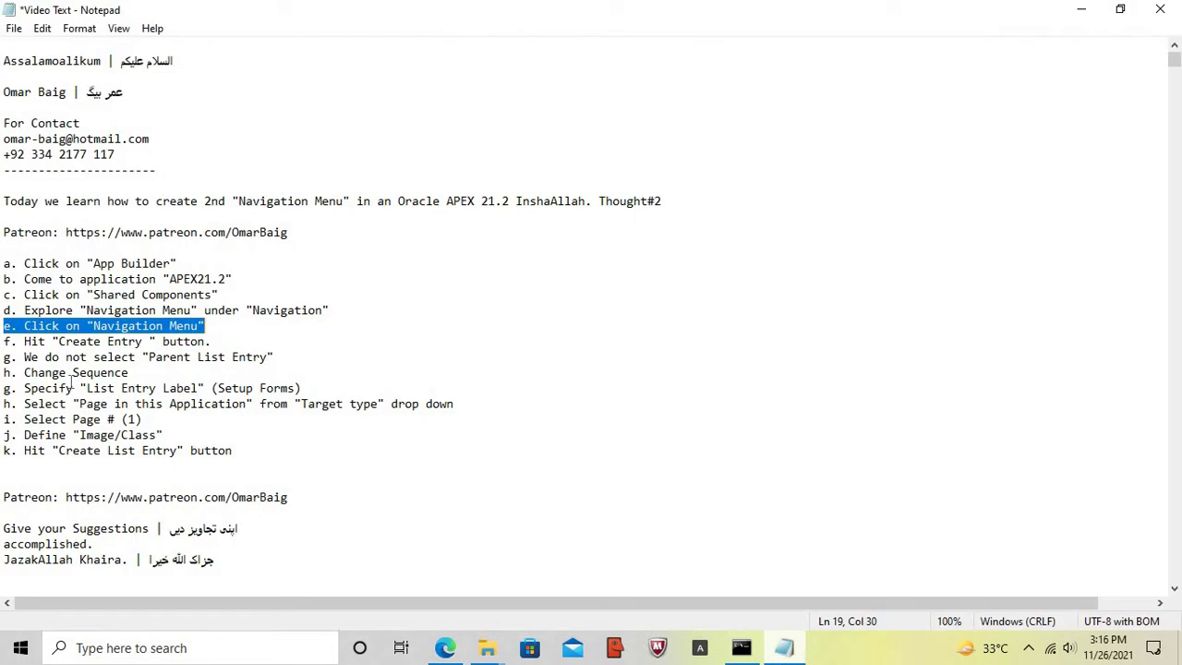
left_click(9, 342)
key("Home")
key("shift+End")
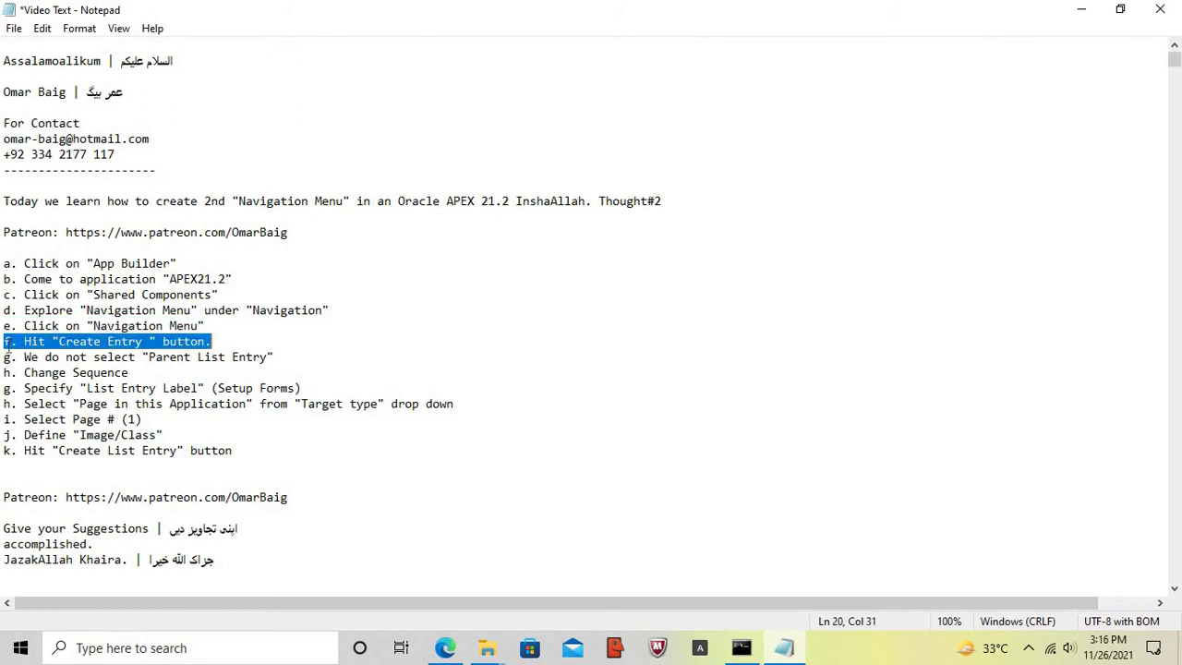
key("ctrl+c")
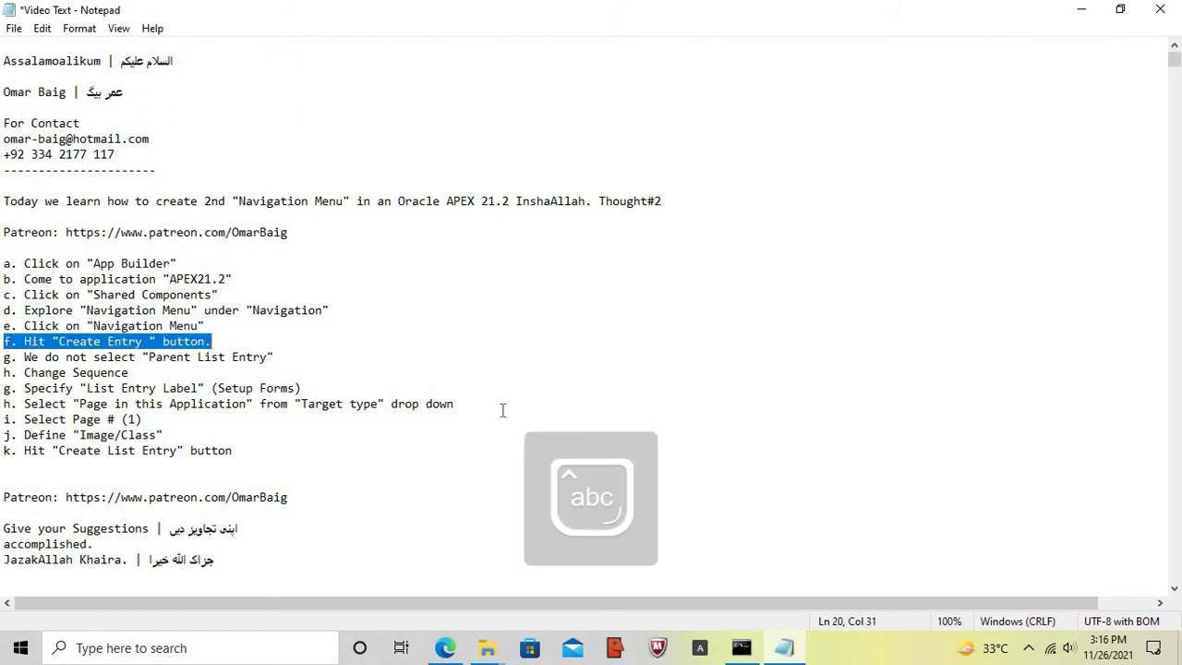
left_click(792, 653)
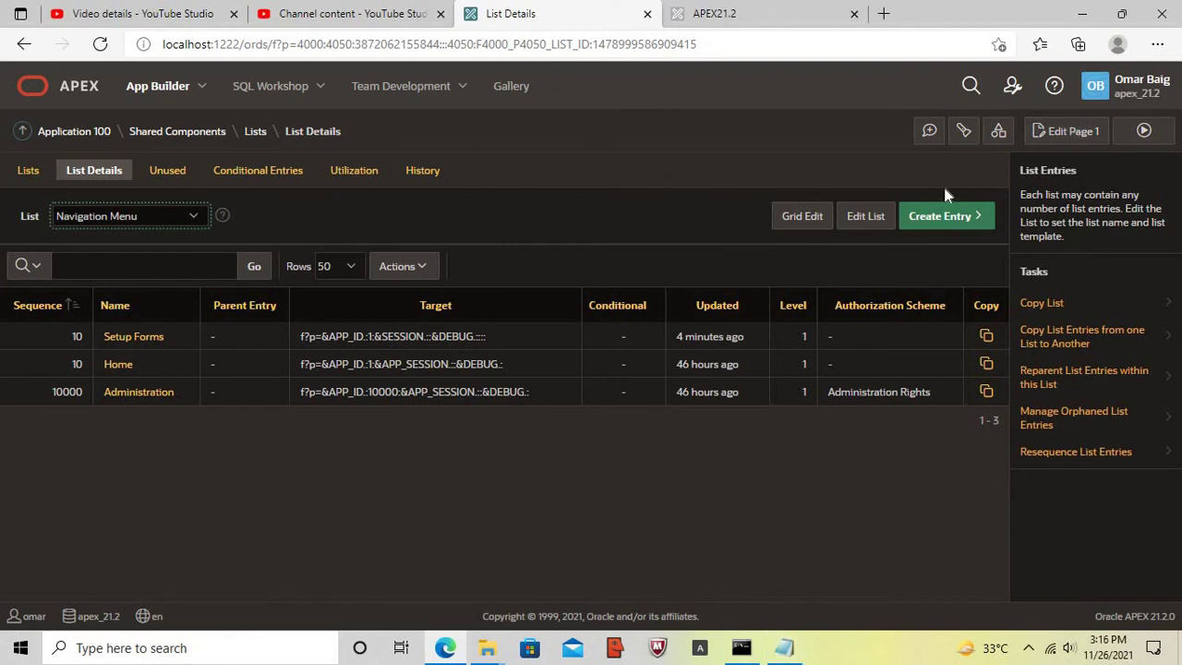
left_click(932, 223)
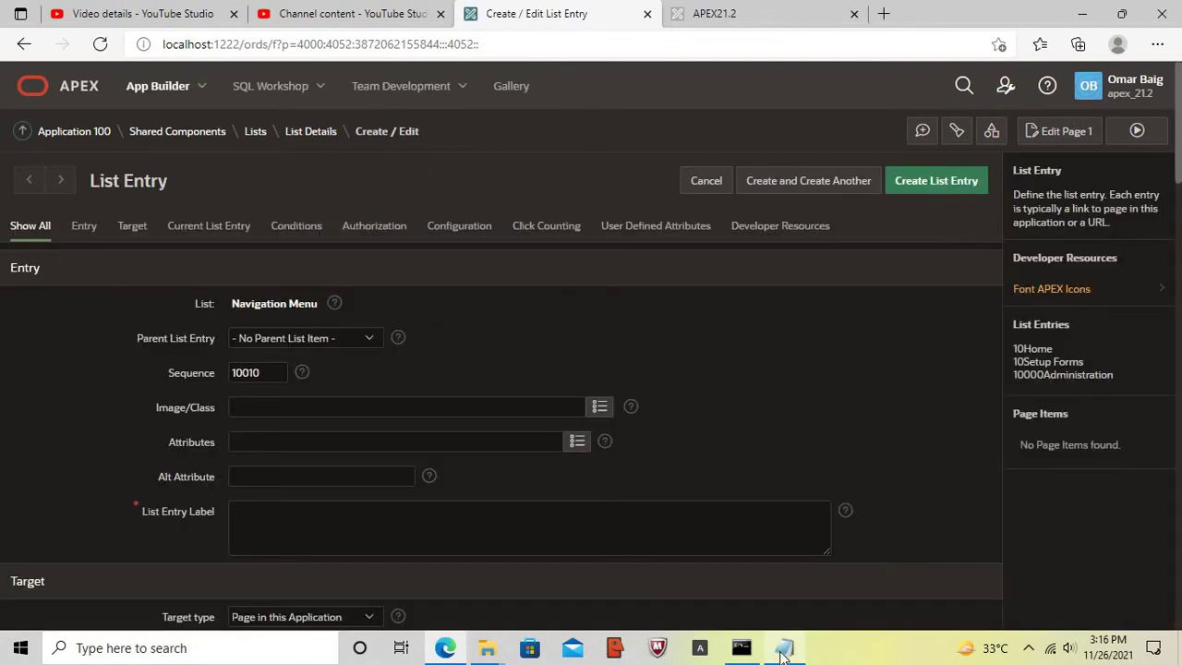
- Highlight the instruction about not selecting a Parent List Entry in Notepad, then check that field in the APEX List Entry form
key("alt+Tab")
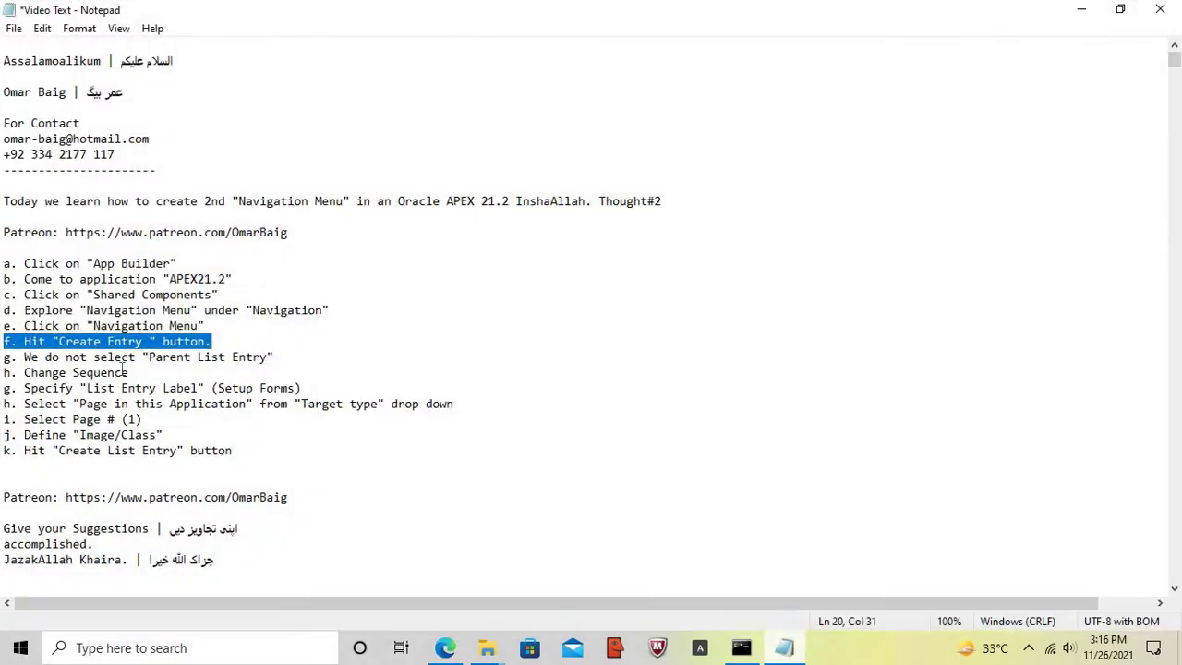
left_click(4, 358)
key("shift+End")
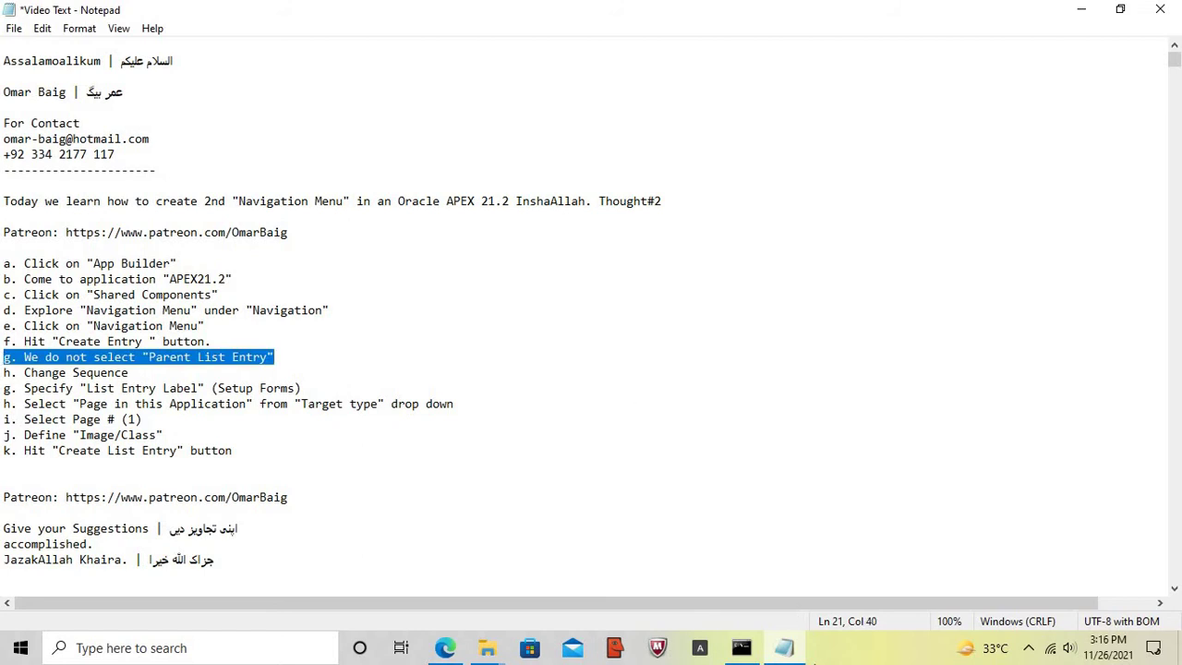
left_click(786, 652)
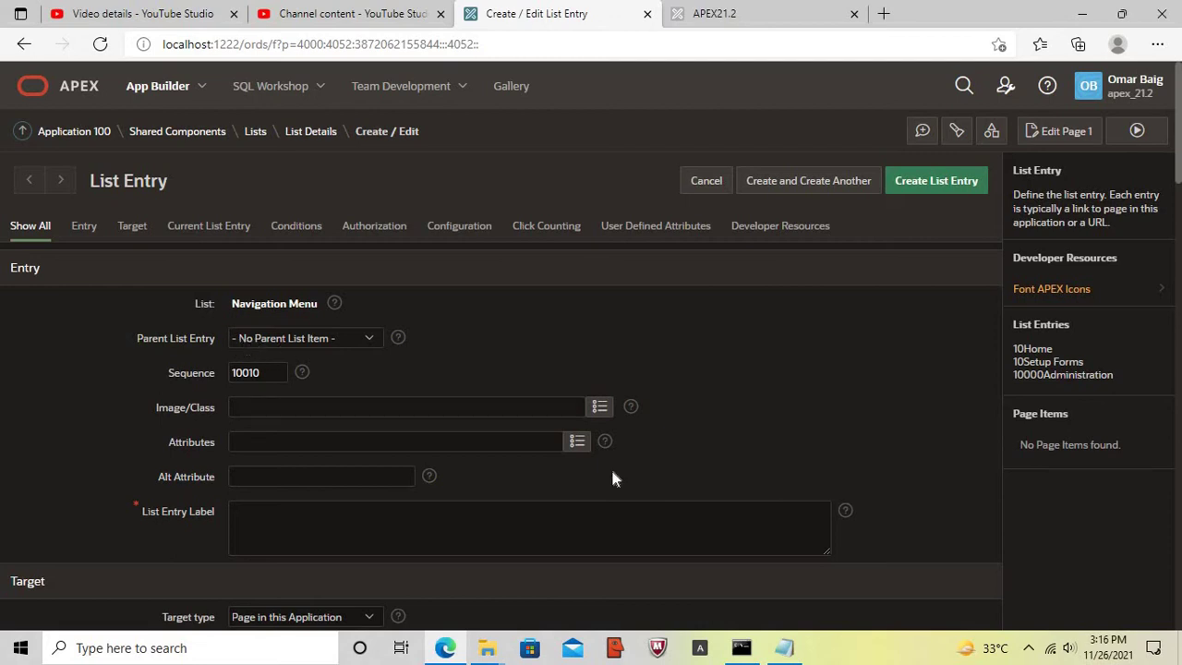
- Switch to Notepad and highlight the "Change Sequence" instruction
left_click(784, 648)
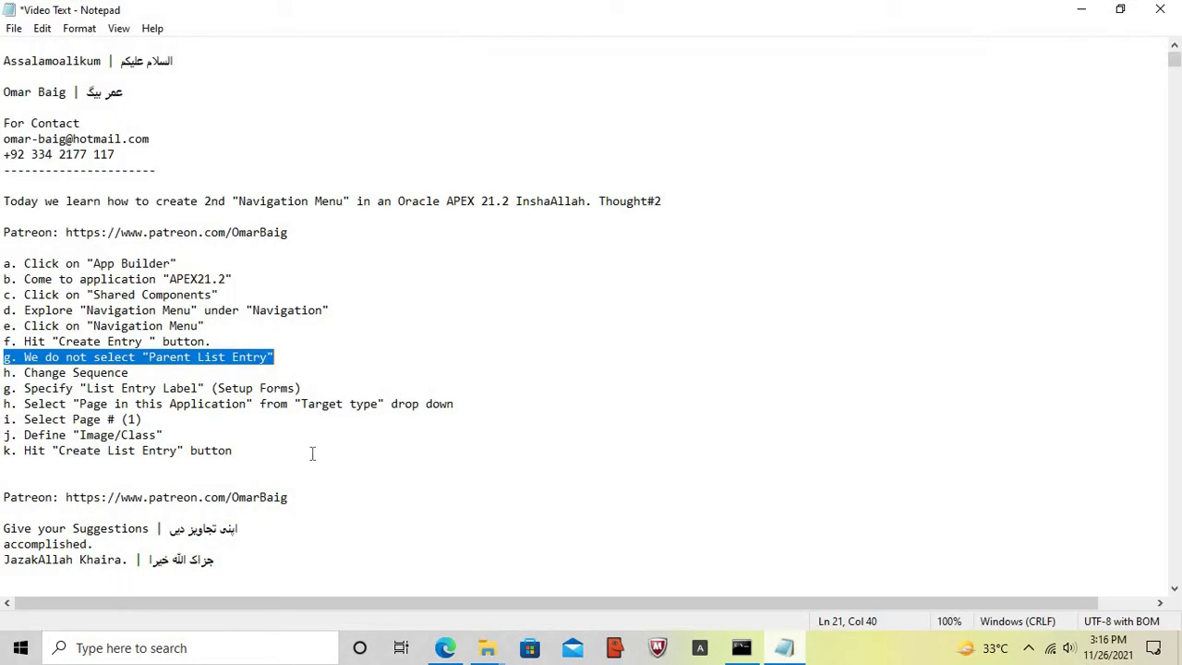
left_click(3, 372)
key("shift+End")
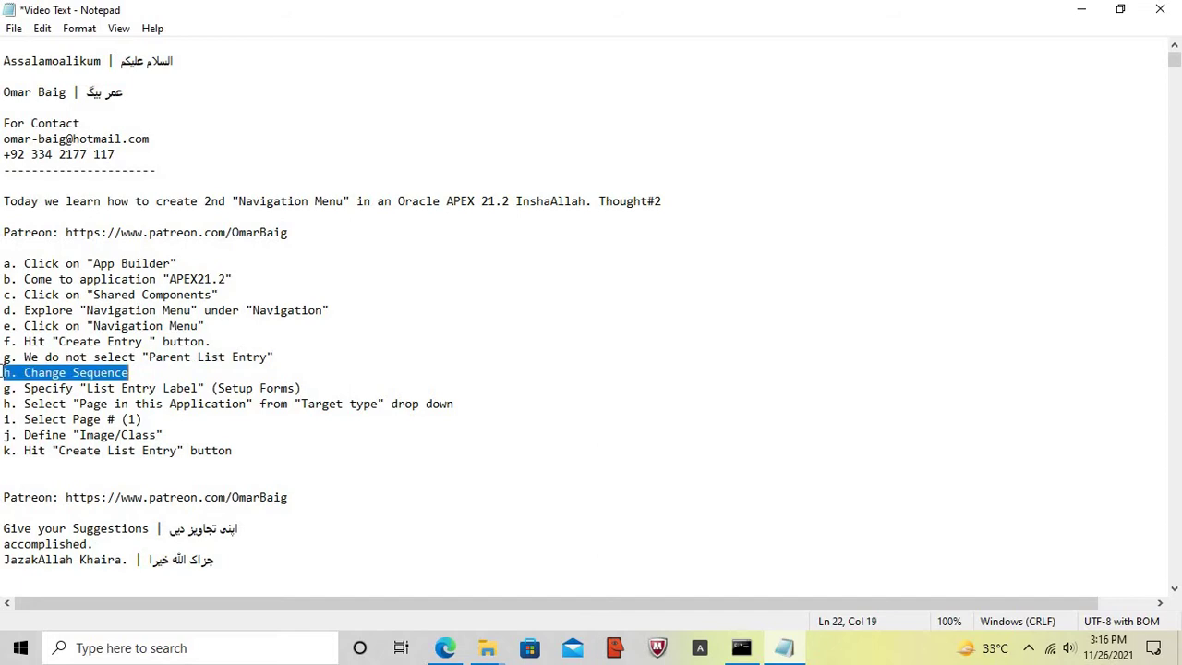
- Return to the APEX List Entry form and set the Sequence to 30
left_click(784, 647)
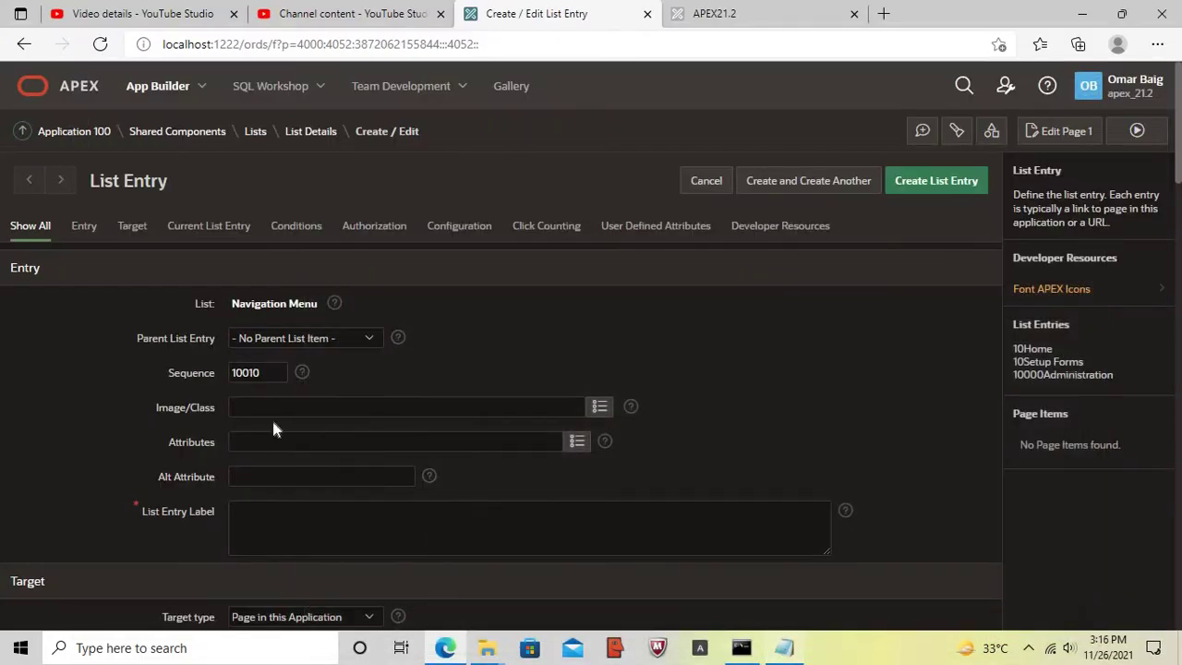
left_click(271, 372)
key("BackSpace")
key("BackSpace")
key("BackSpace")
key("BackSpace")
key("BackSpace")
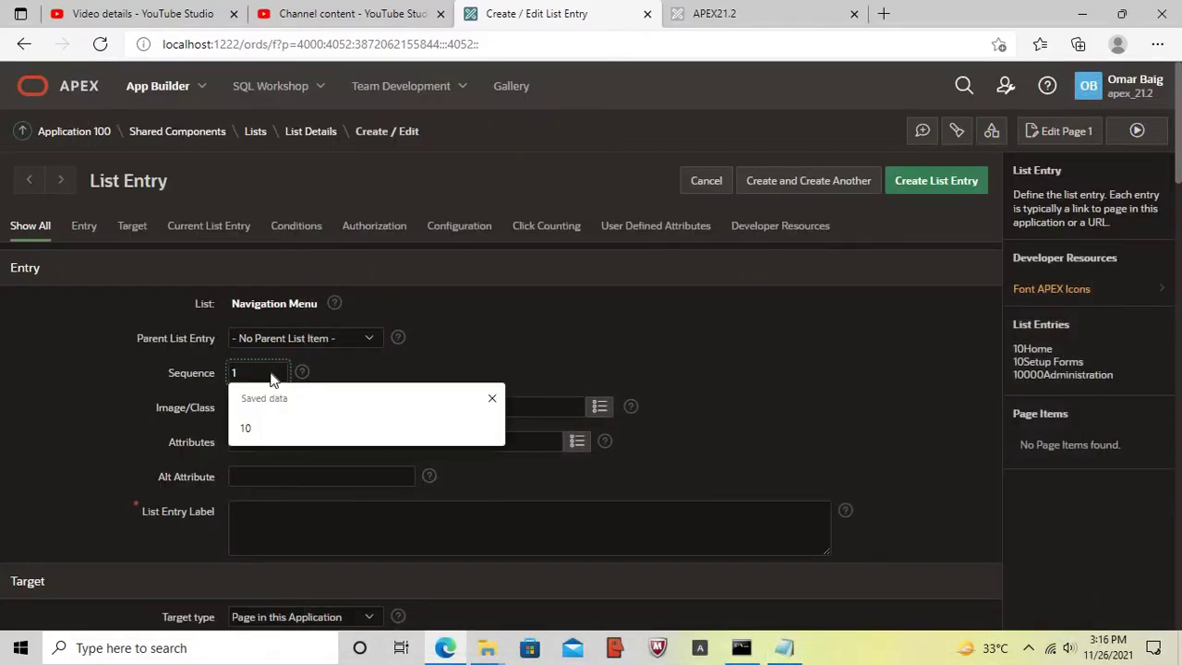
type("30")
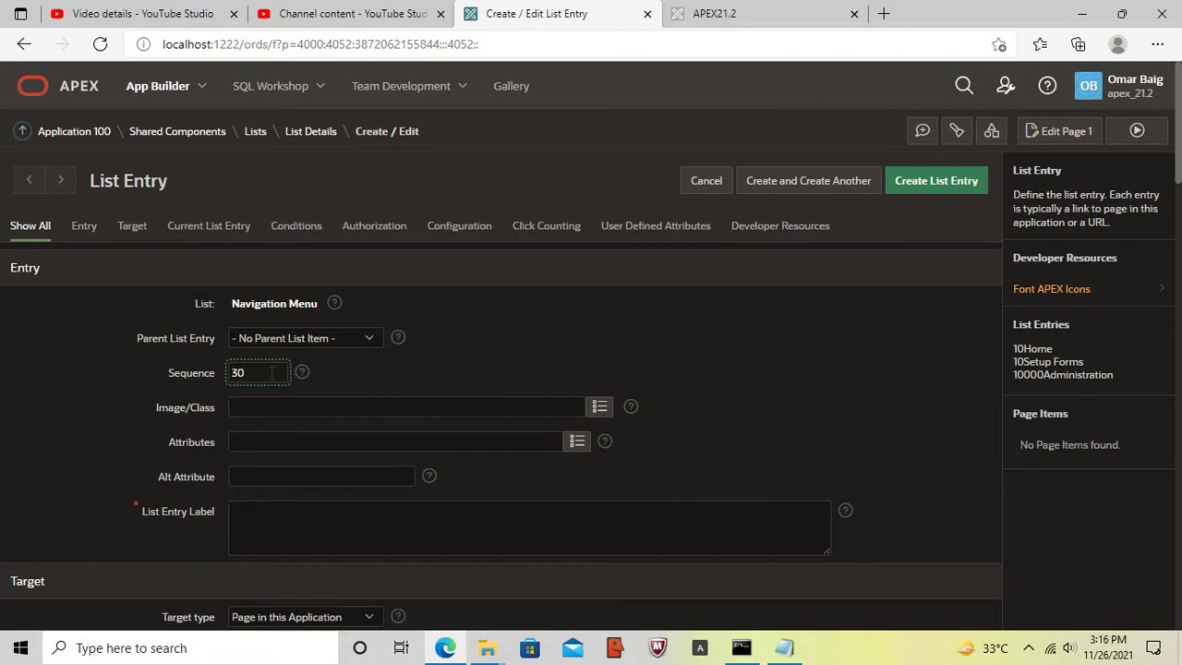
- In the Notepad notes, move the "Define Image/Class" line directly below the "Change Sequence" line
left_click(785, 653)
left_click(4, 435)
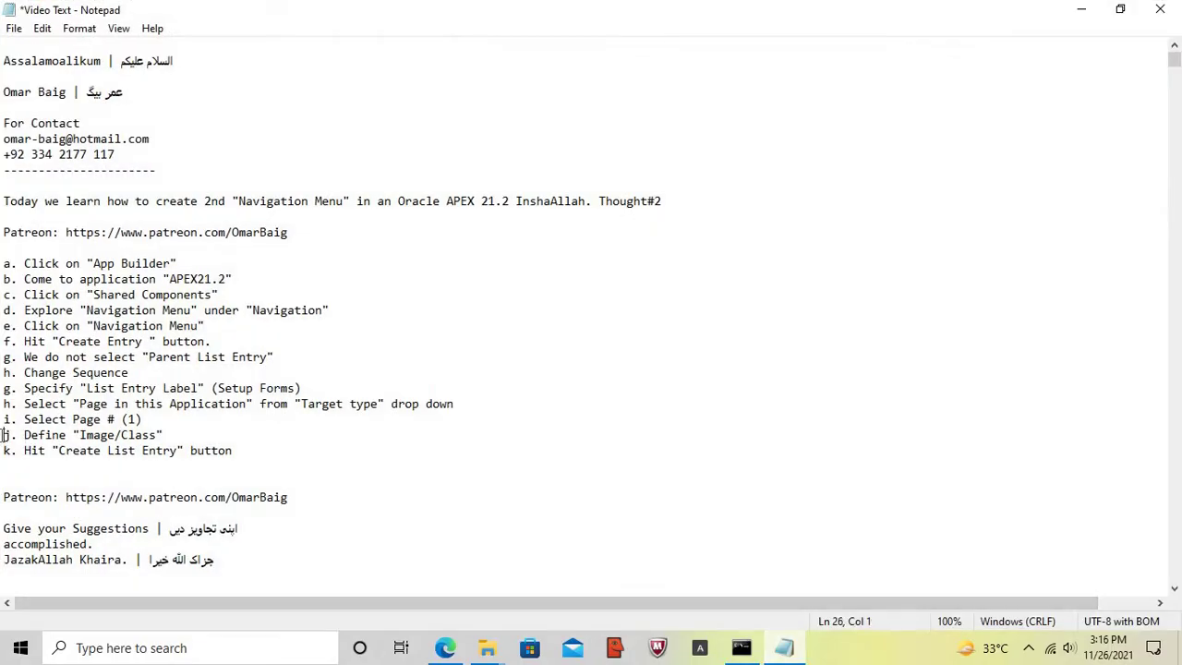
key("shift+End")
key("Delete")
key("Up")
key("Up")
key("Up")
key("Up")
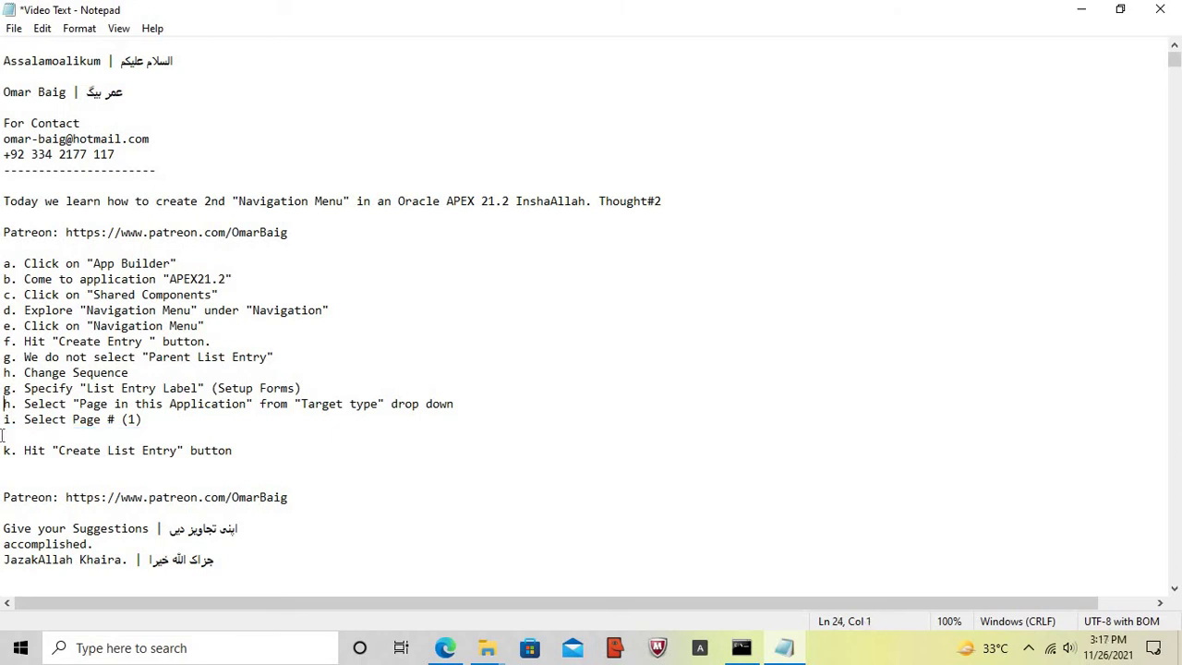
key("End")
key("Return")
key("ctrl+v")
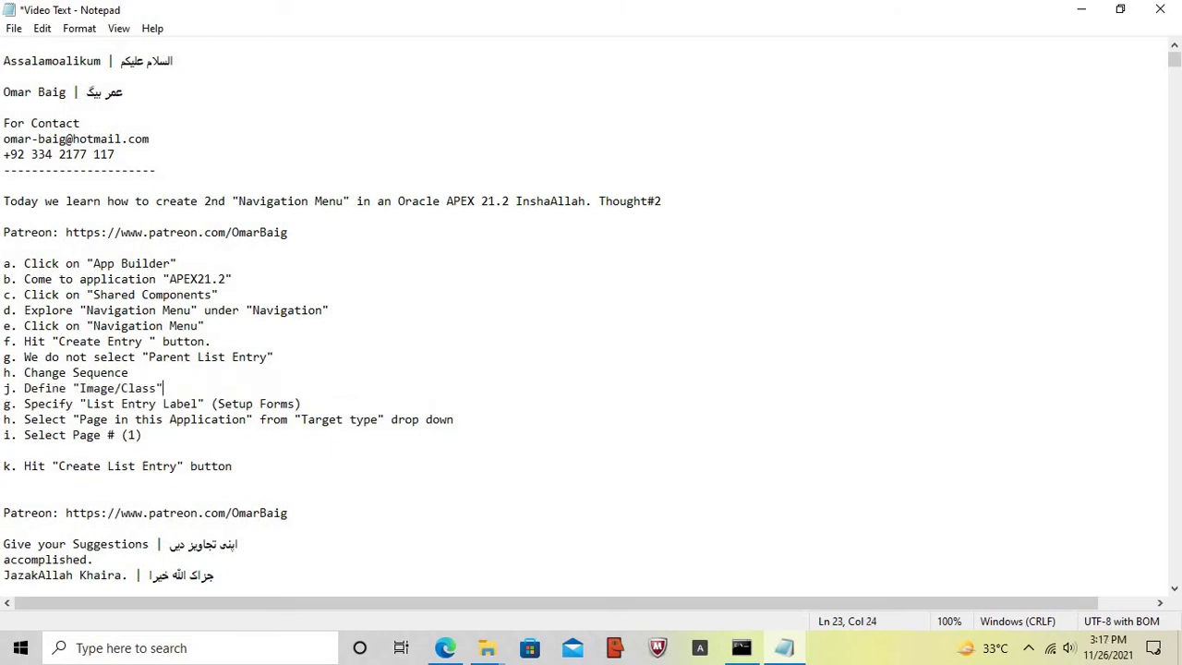
- Reletter the moved "Define Image/Class" instruction as i and highlight the line
key("Home")
key("Right")
key("BackSpace")
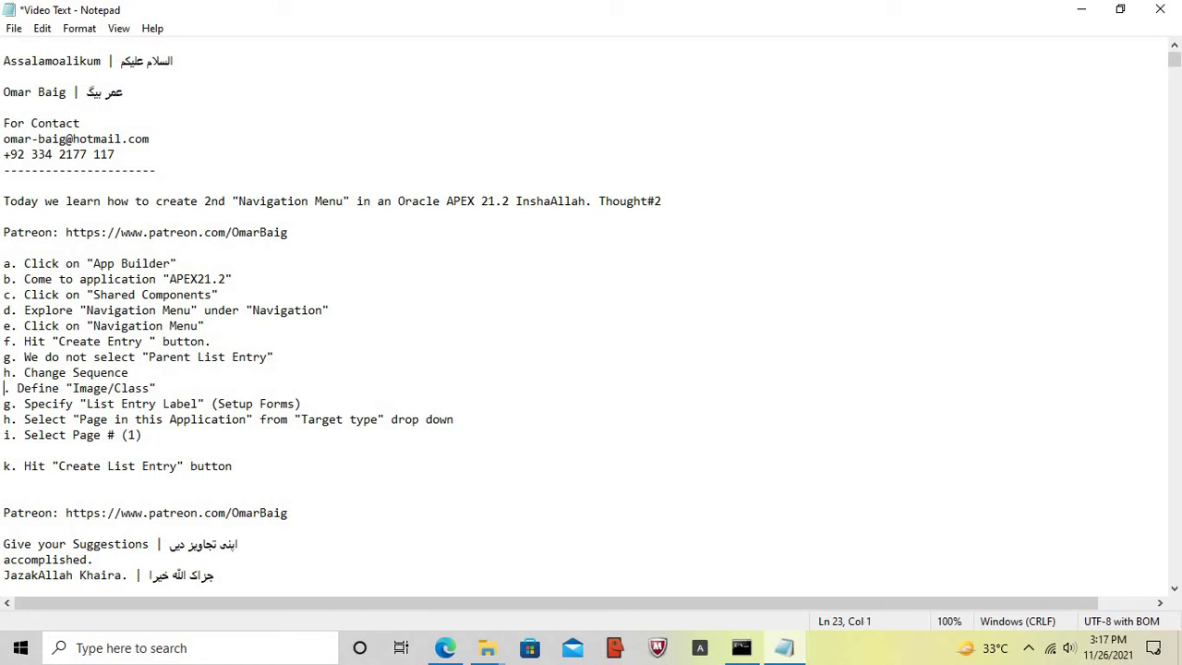
type("i")
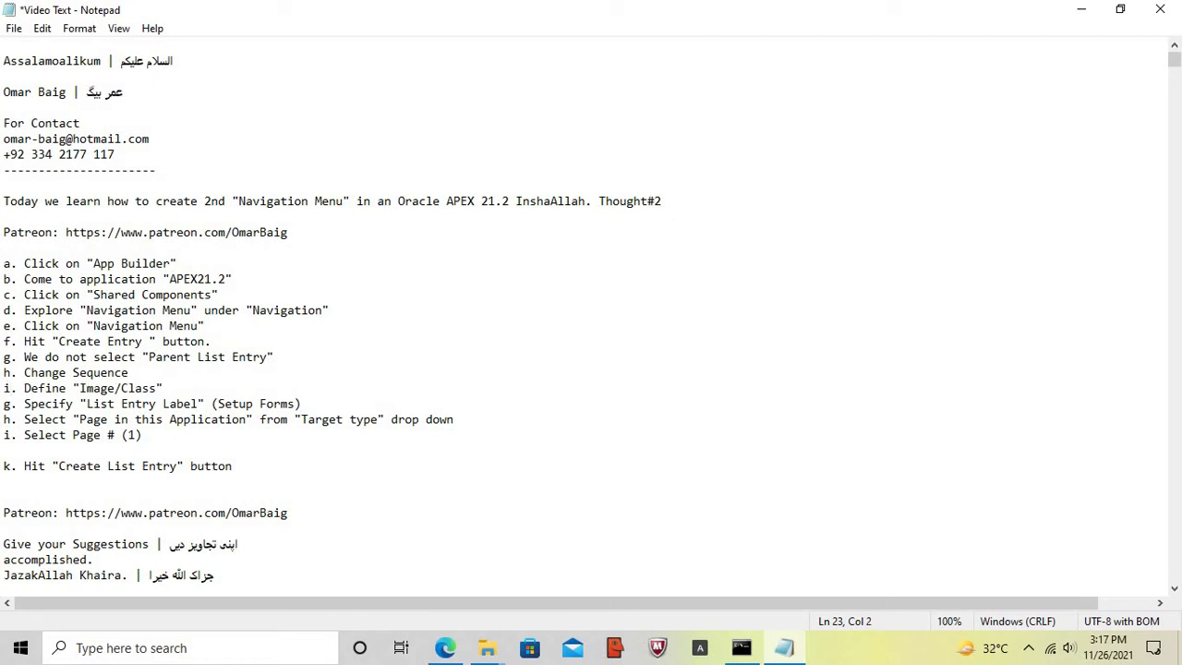
key("Home")
key("shift+End")
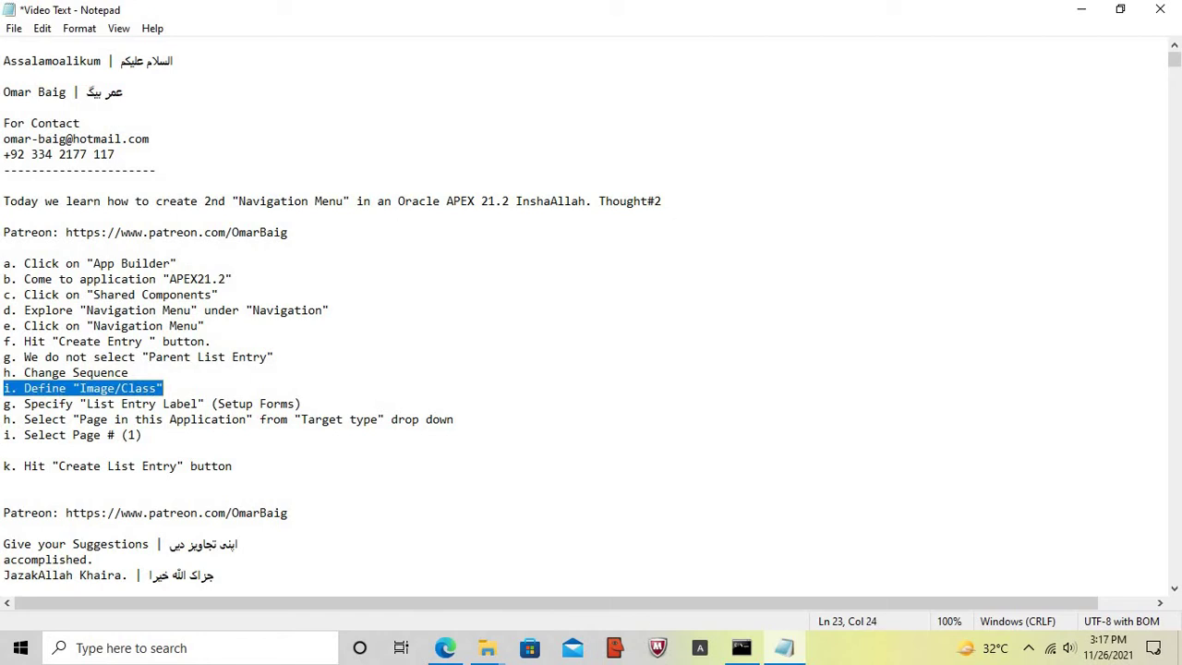
- In the APEX List Entry form, choose the fa-wrench icon as the Image/Class
left_click(781, 650)
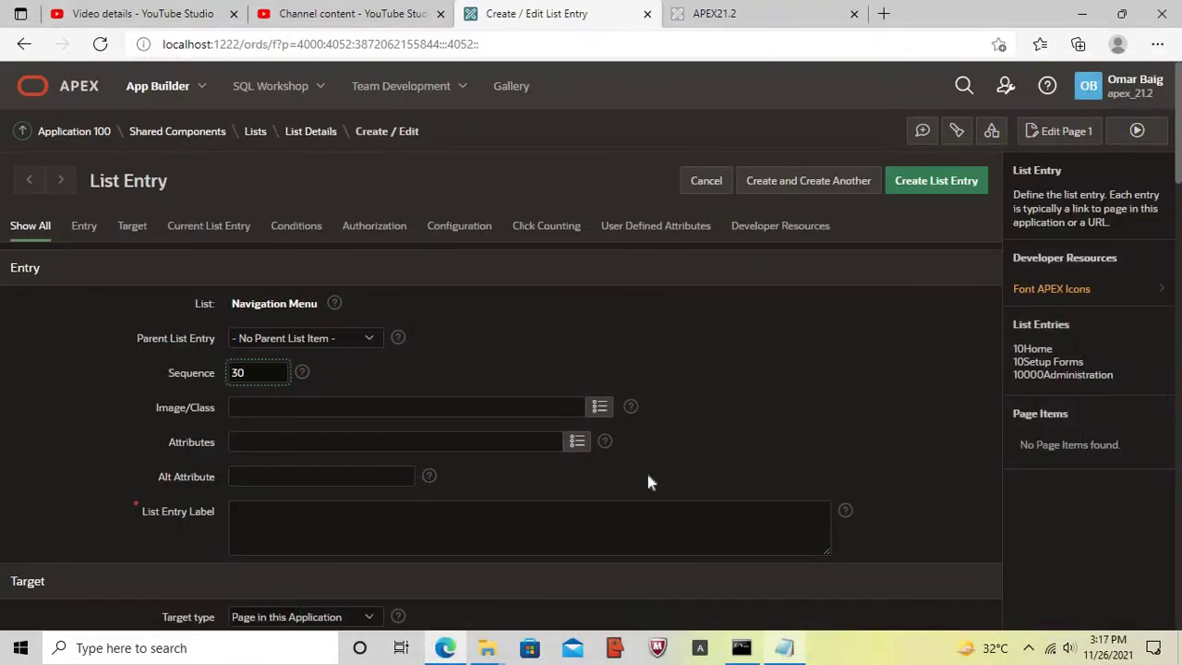
left_click(601, 408)
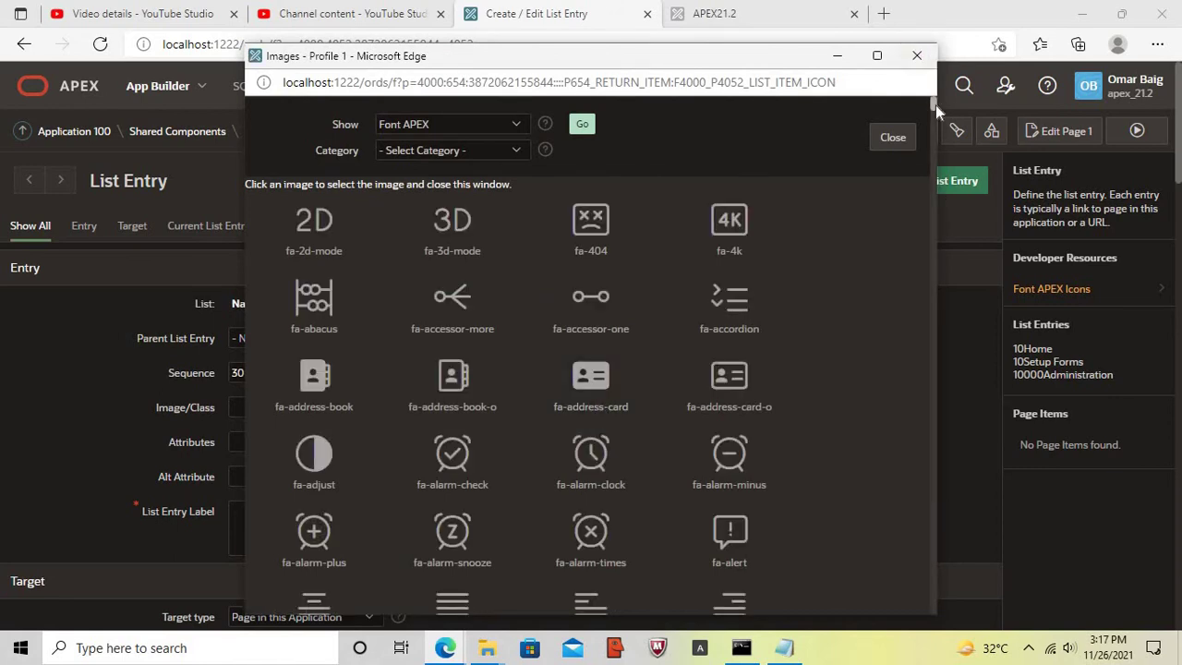
left_click_drag(936, 104, 937, 628)
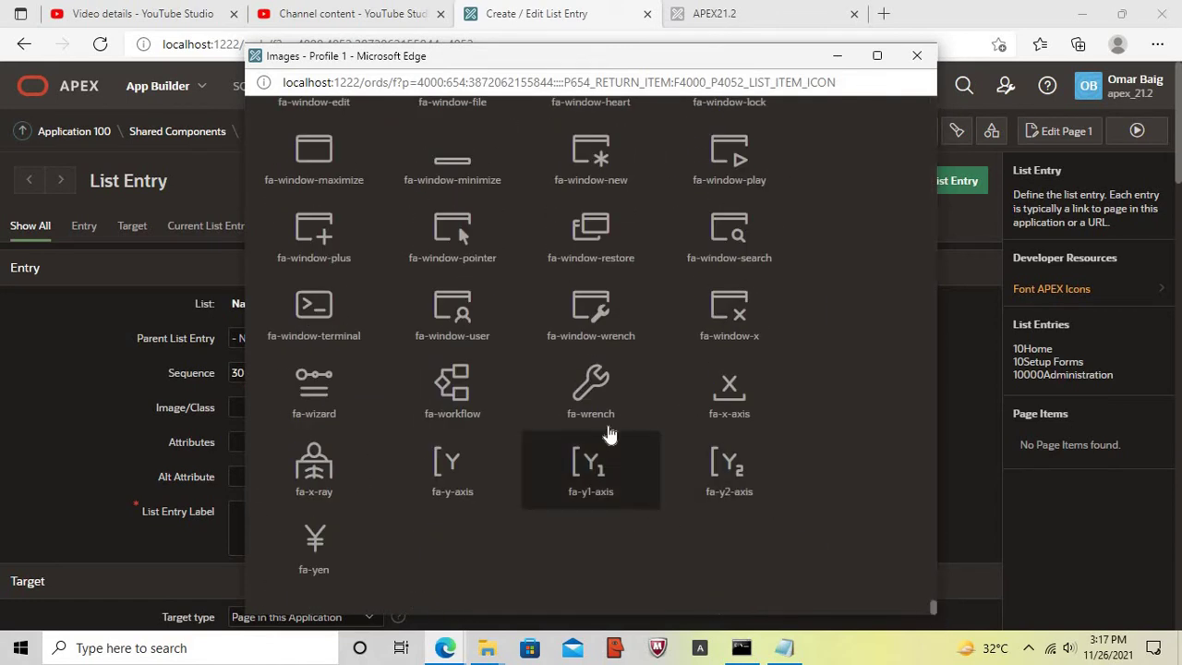
left_click(592, 393)
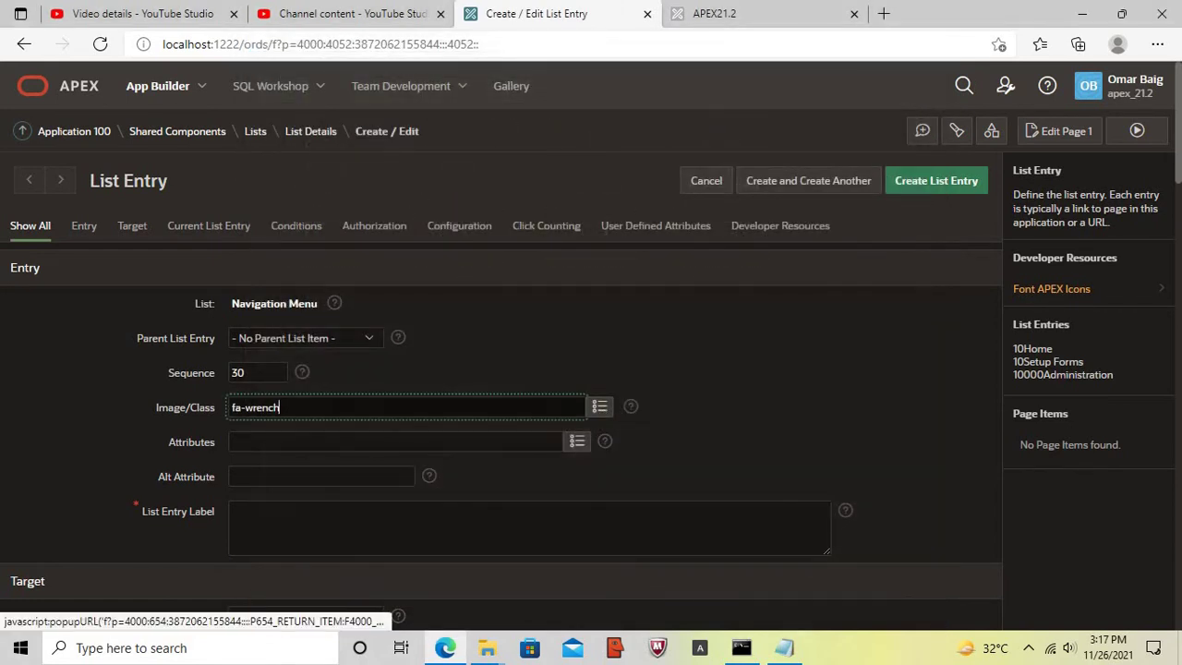
- In Notepad, reletter the "List Entry Label" instruction as j and highlight the line
left_click(785, 649)
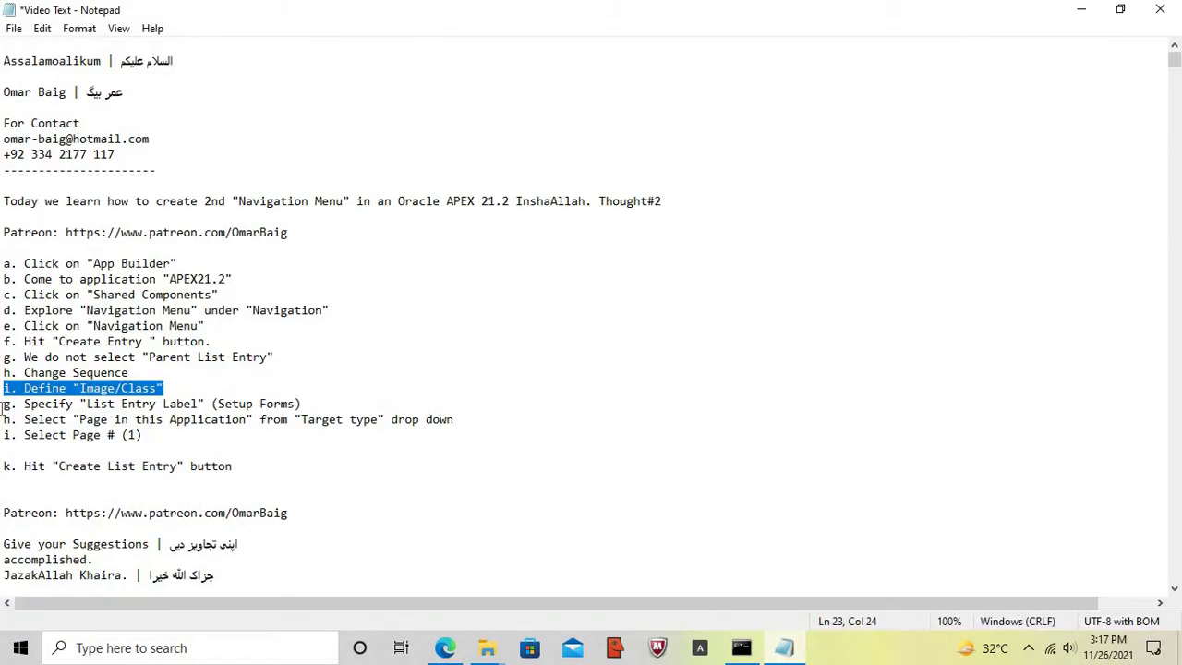
left_click(5, 403)
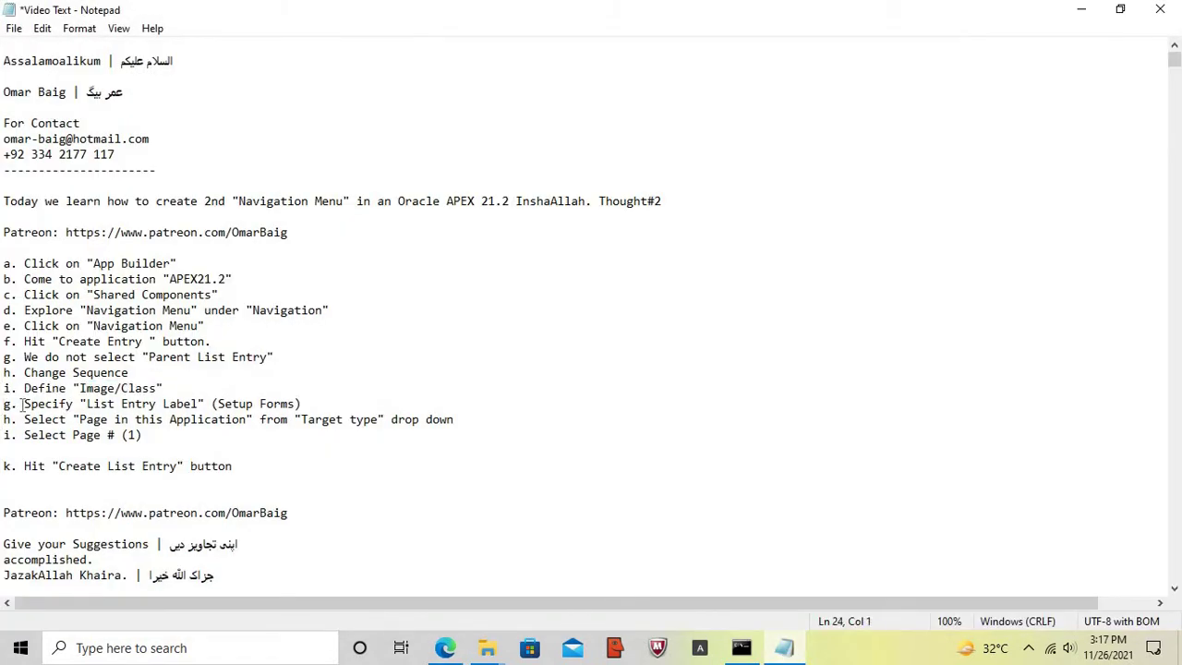
key("Right")
key("BackSpace")
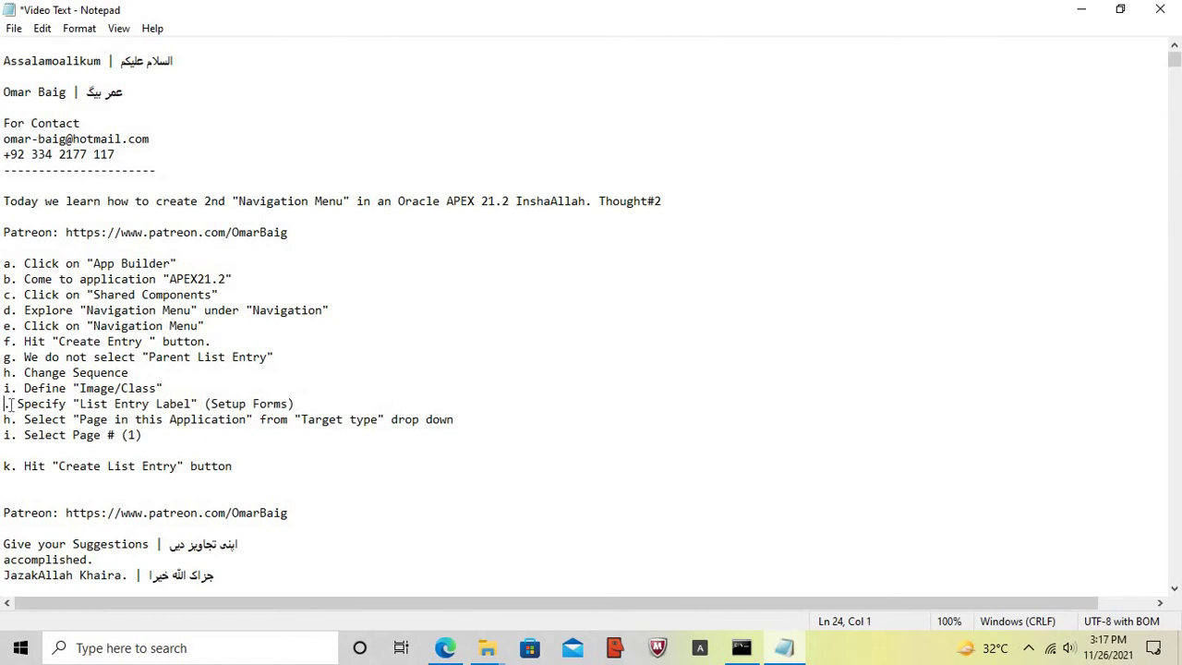
type("j")
key("Left")
key("shift+End")
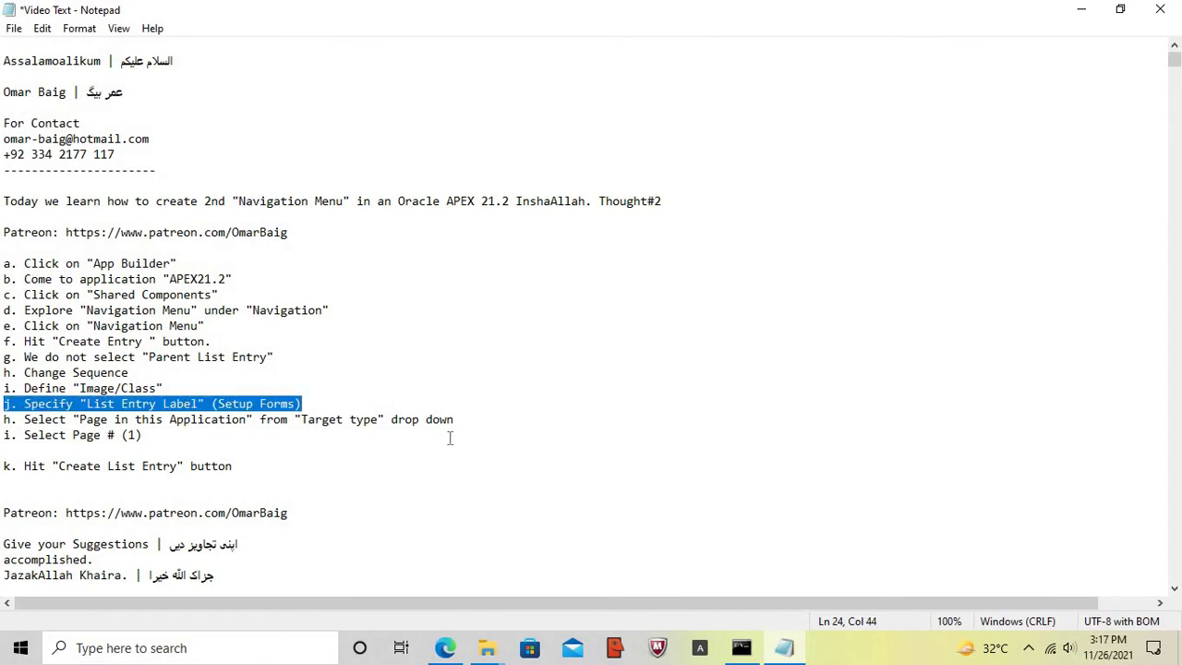
- In the APEX List Entry form, enter "Transaction Forms" as the List Entry Label
left_click(781, 649)
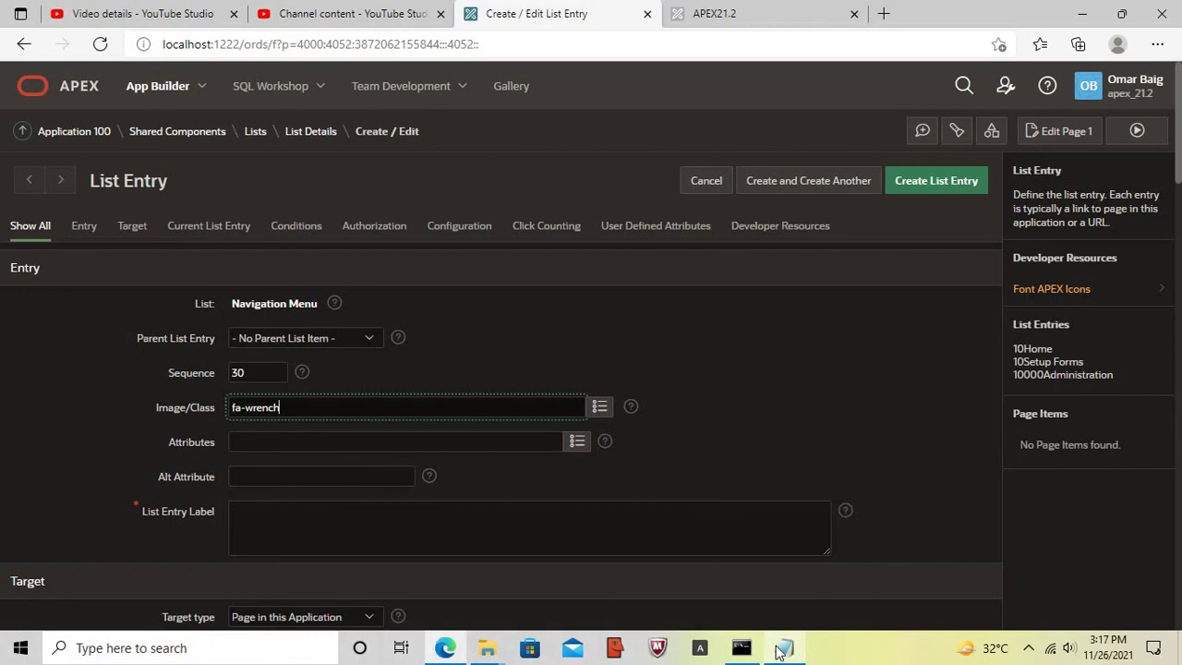
left_click(372, 528)
key("Caps_Lock")
type("T")
key("Caps_Lock")
type("ran")
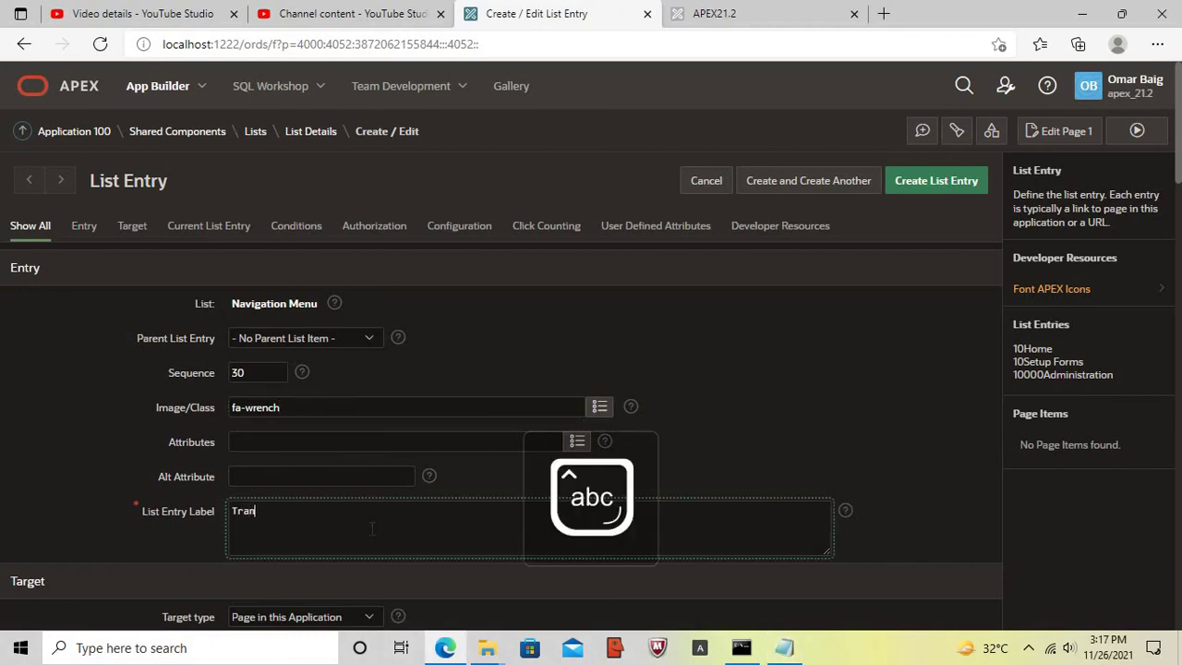
type("saction")
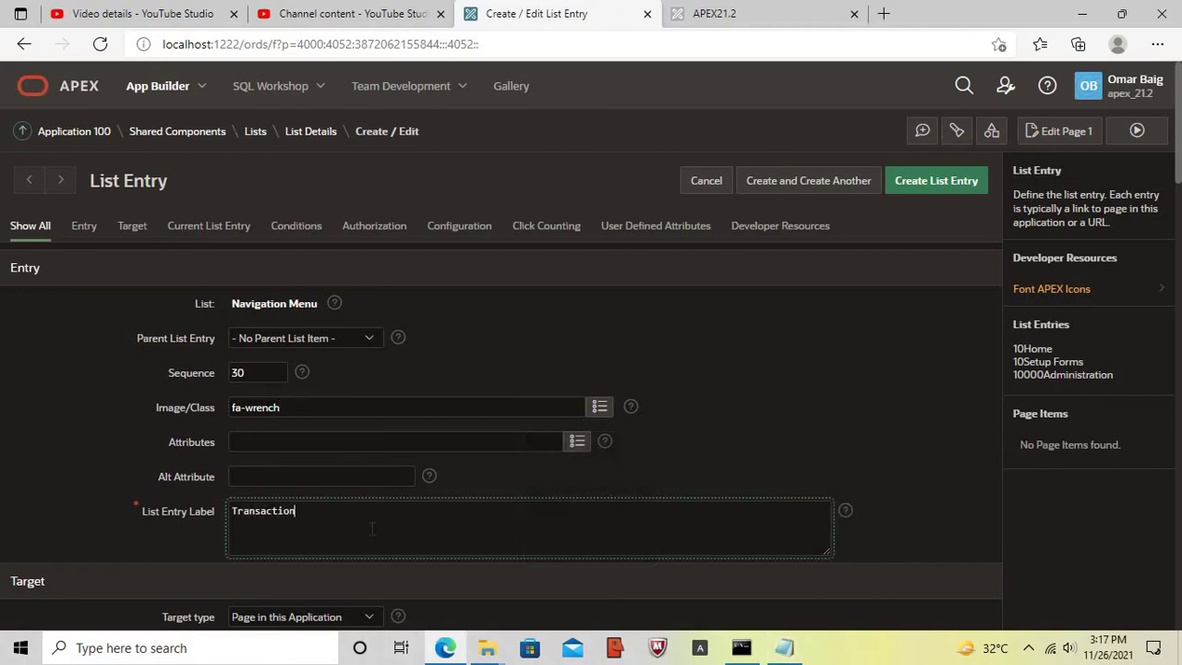
key("Caps_Lock")
type("F")
key("Caps_Lock")
type("orms")
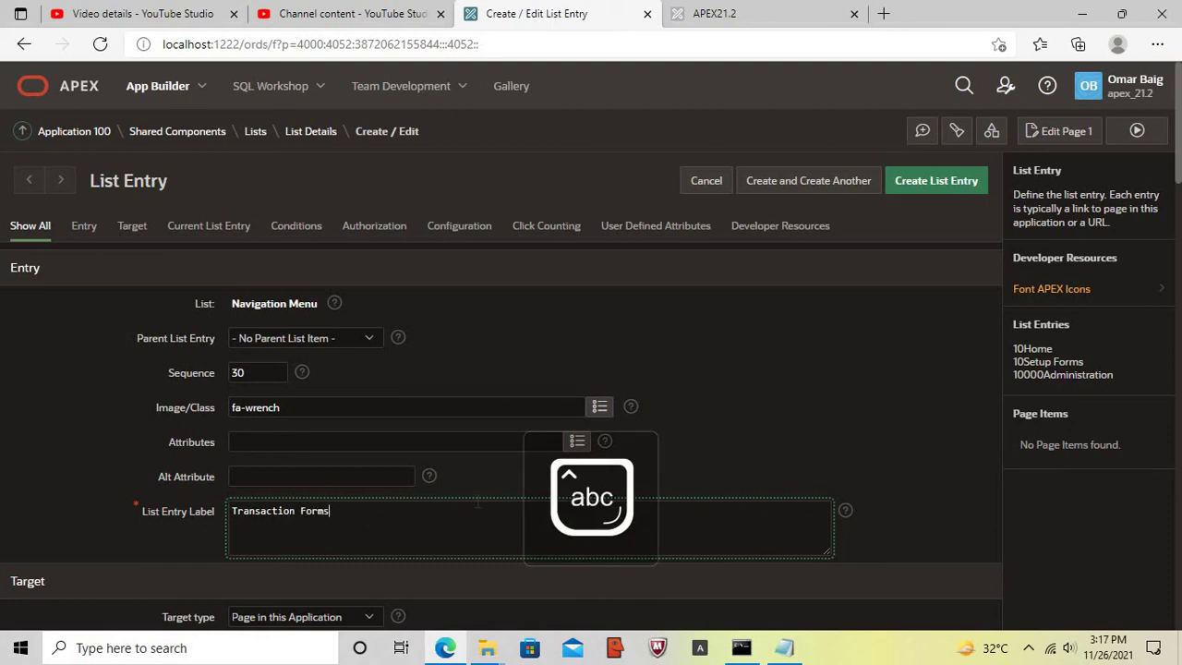
- Copy the "Transaction Forms" label and paste it over "Setup Forms" in instruction j of the Notepad notes
key("ctrl+a")
key("ctrl+c")
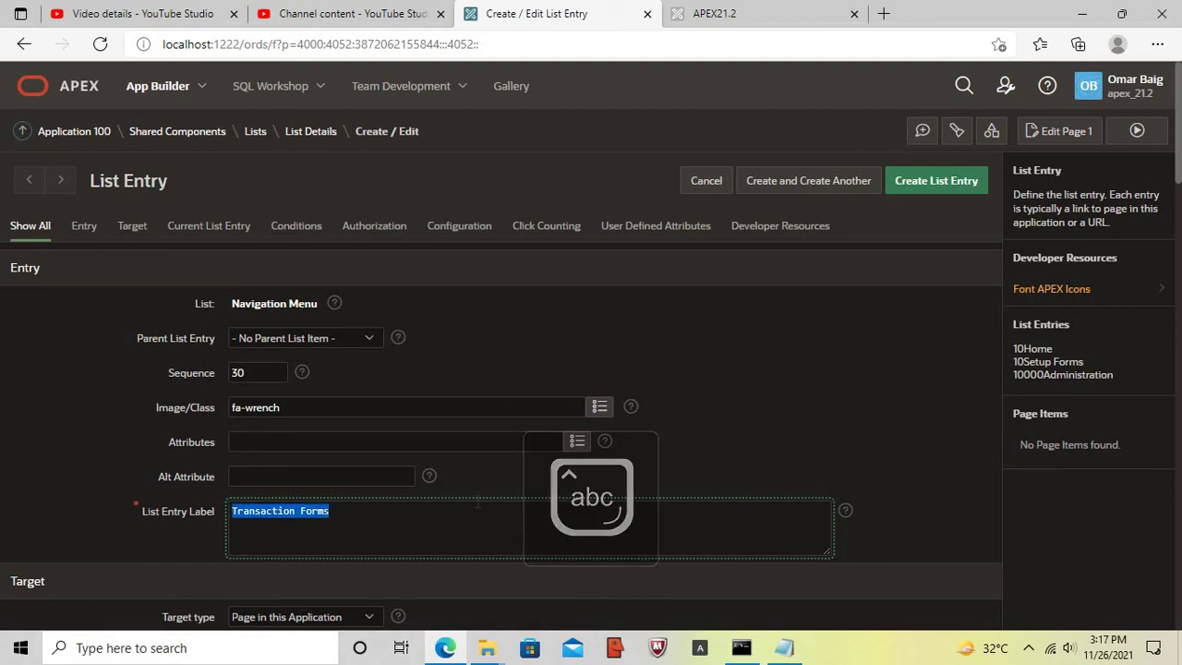
left_click(783, 651)
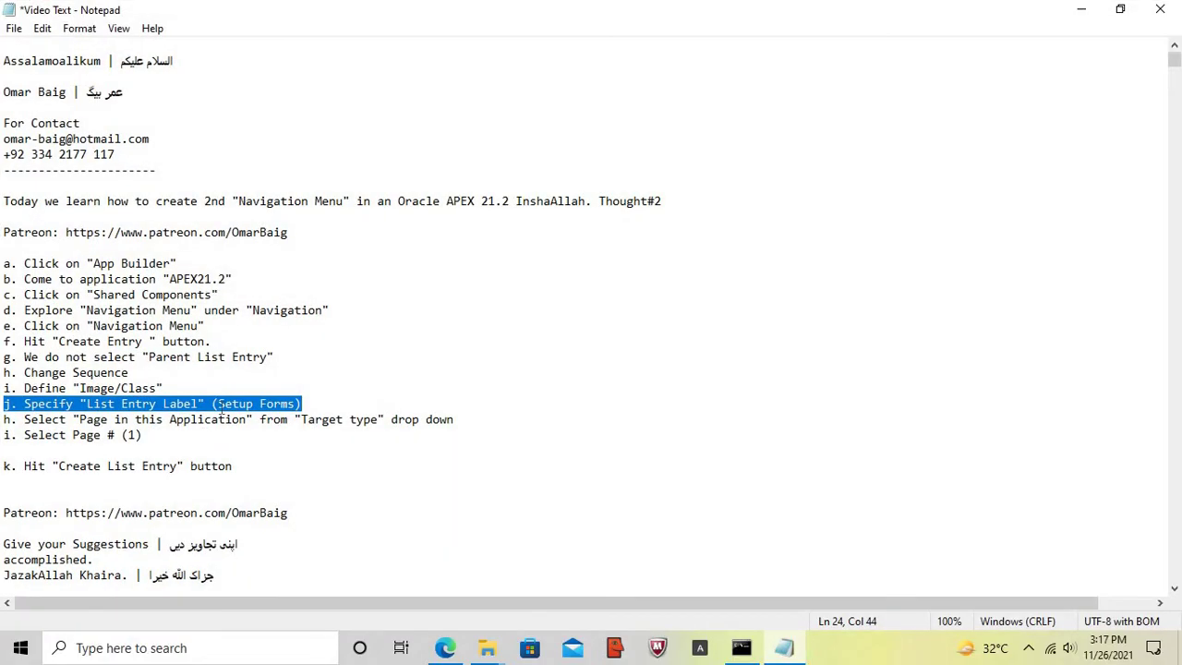
left_click(219, 405)
key("shift+End")
key("shift+Left")
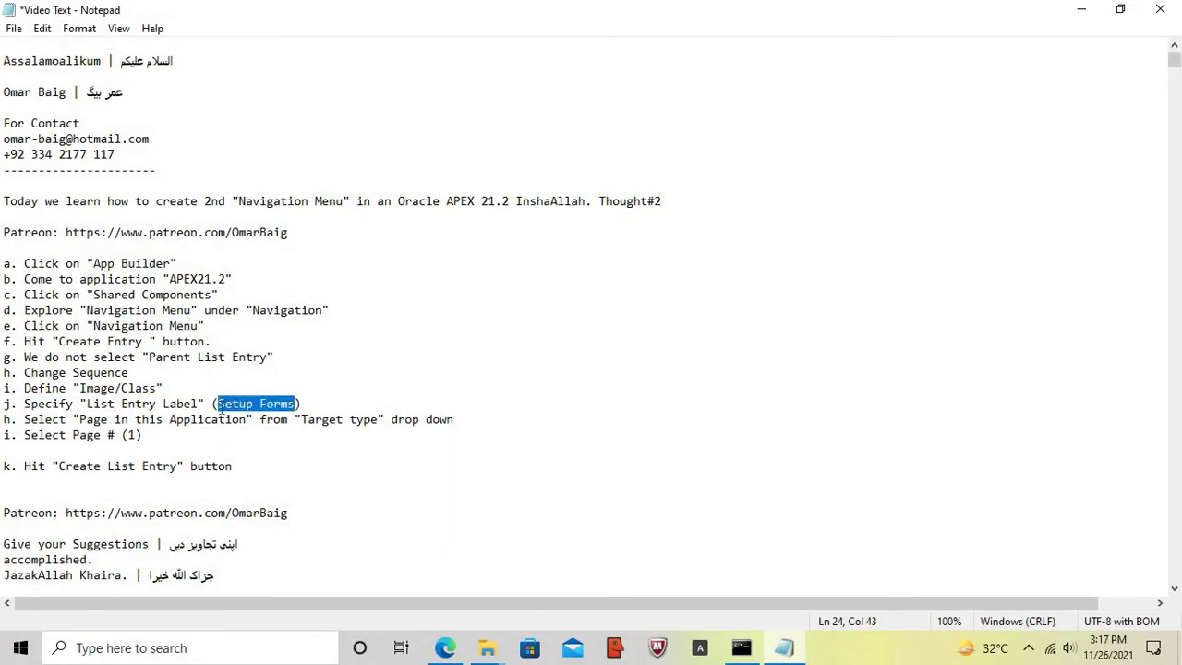
key("ctrl+v")
- Reletter the "Target type" instruction as k and highlight it in Notepad, and check the Target type in the APEX form
key("Down")
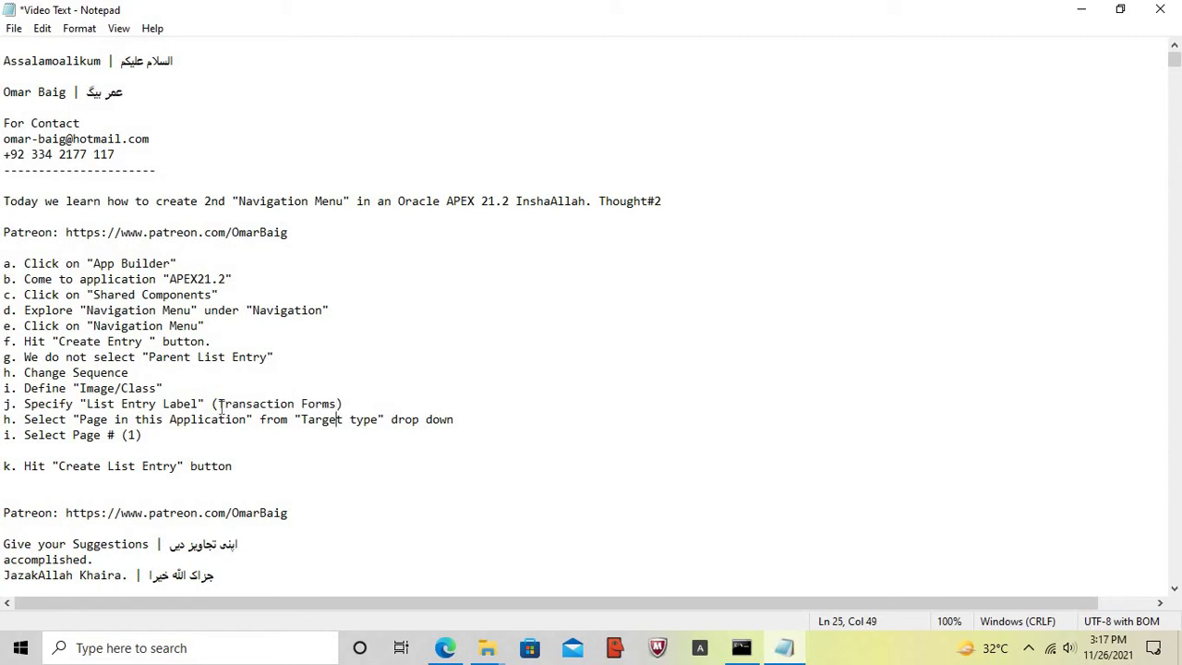
key("Home")
key("Right")
key("BackSpace")
type("k")
key("Left")
key("shift+End")
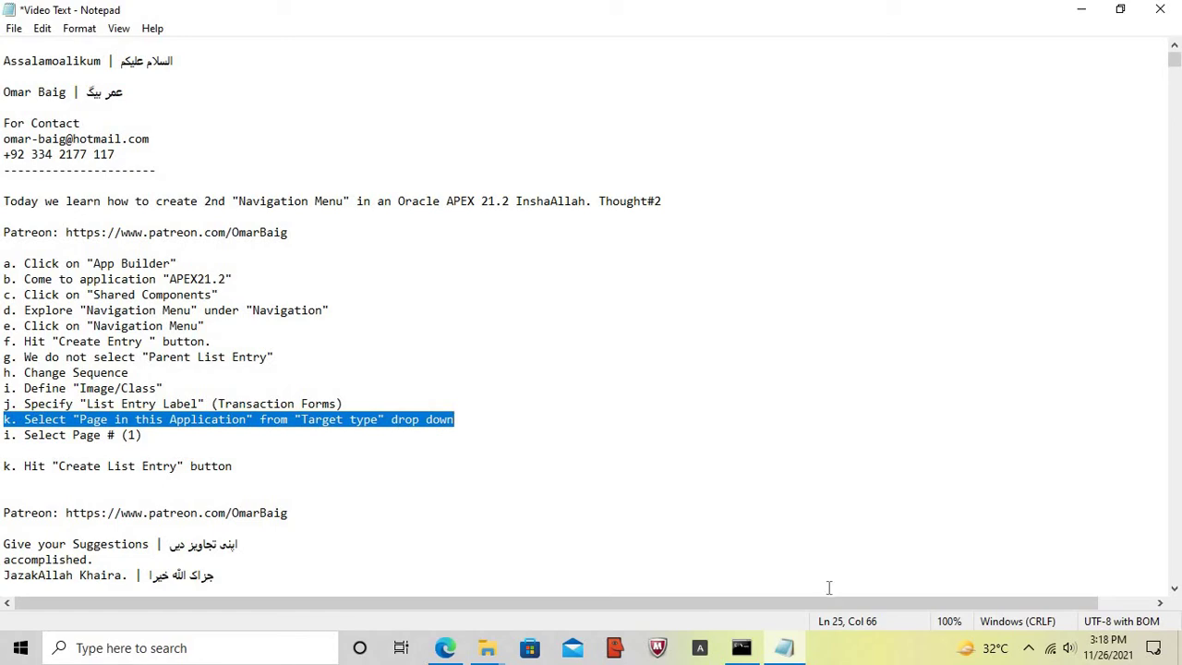
left_click(784, 649)
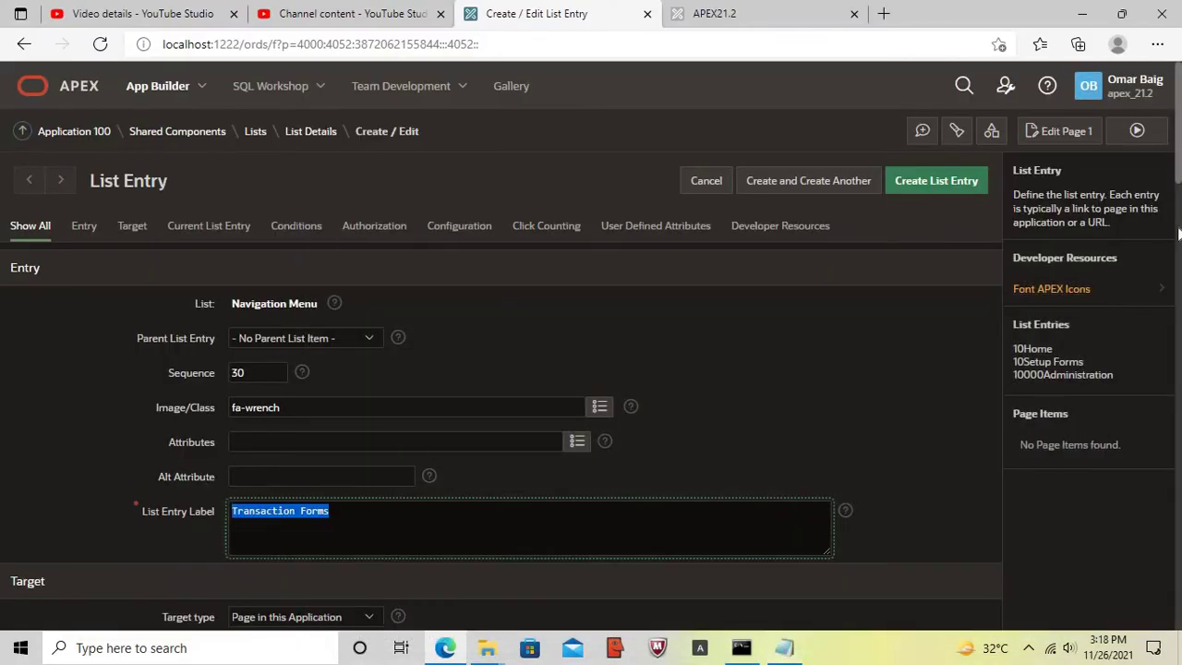
scroll(1177, 175, "down", 1)
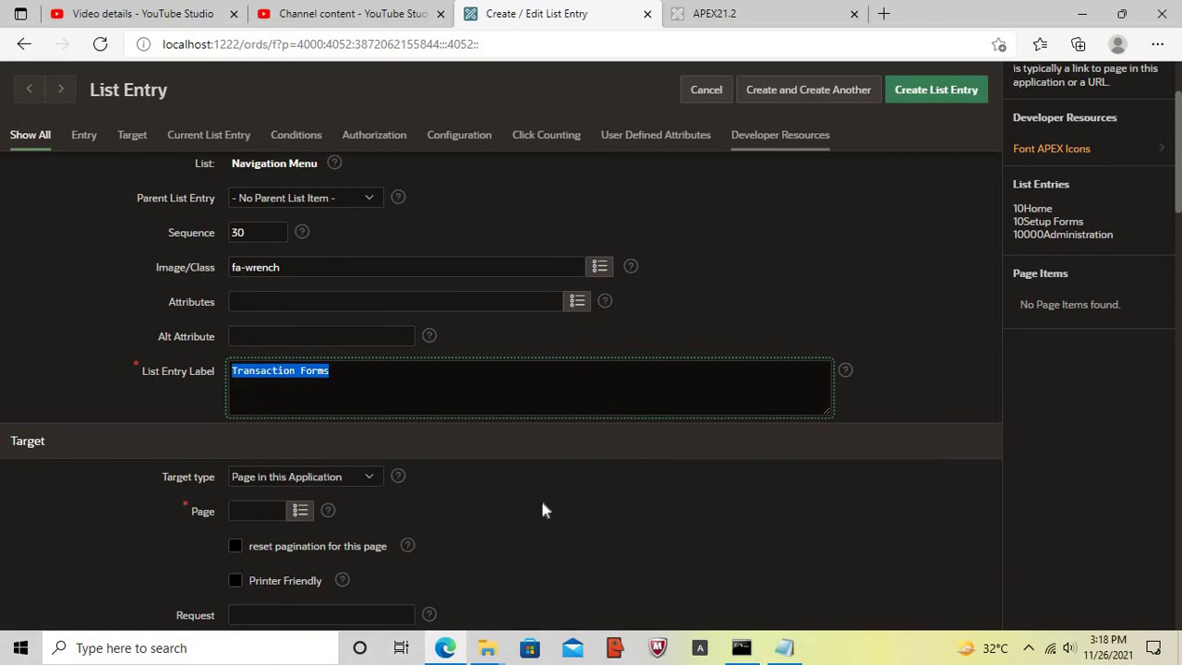
- Highlight the "Select Page # (1)" instruction in Notepad, and set the target Page to 1 in the APEX form
left_click(785, 648)
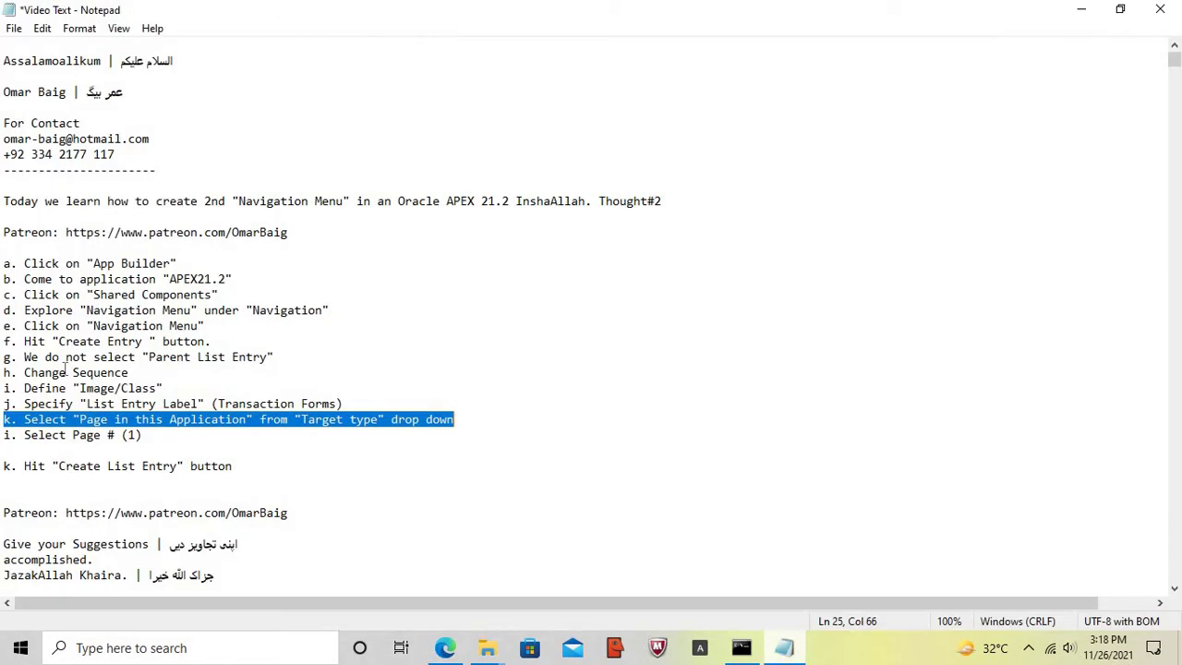
left_click(4, 435)
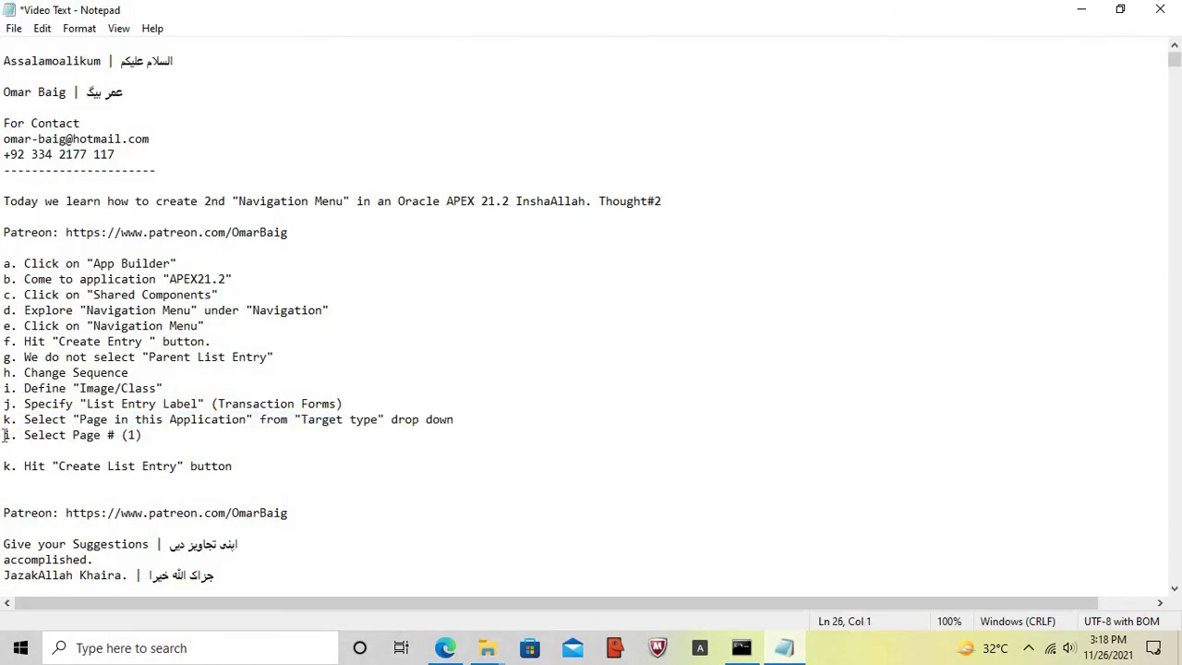
left_click_drag(5, 435, 143, 435)
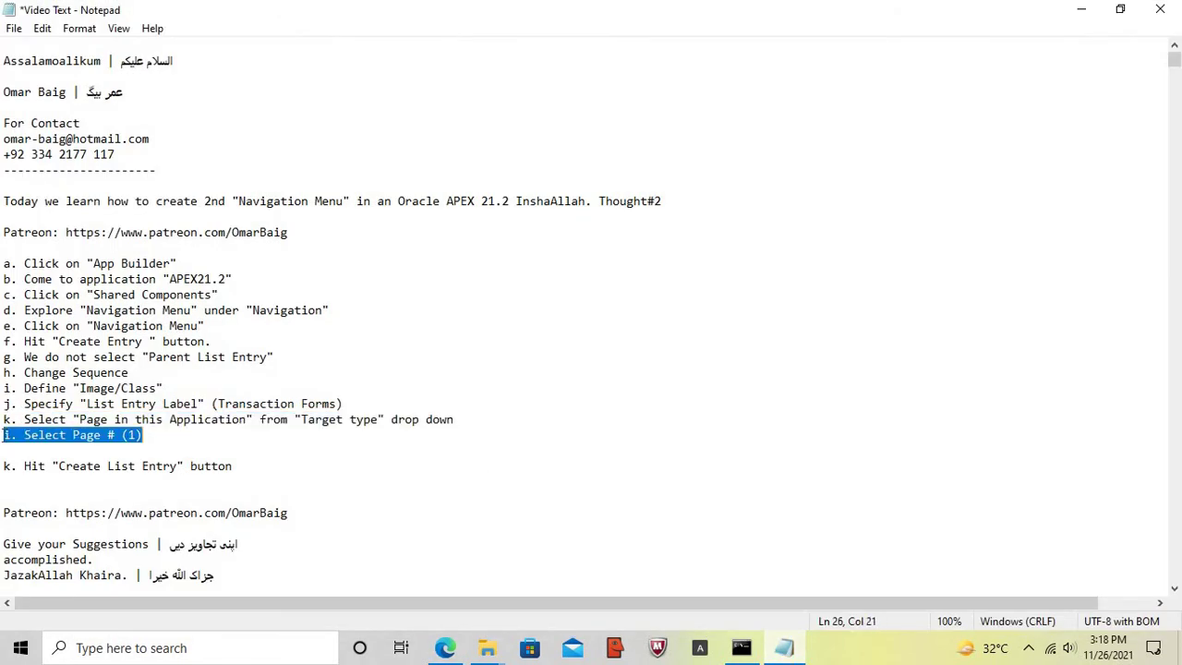
left_click(785, 651)
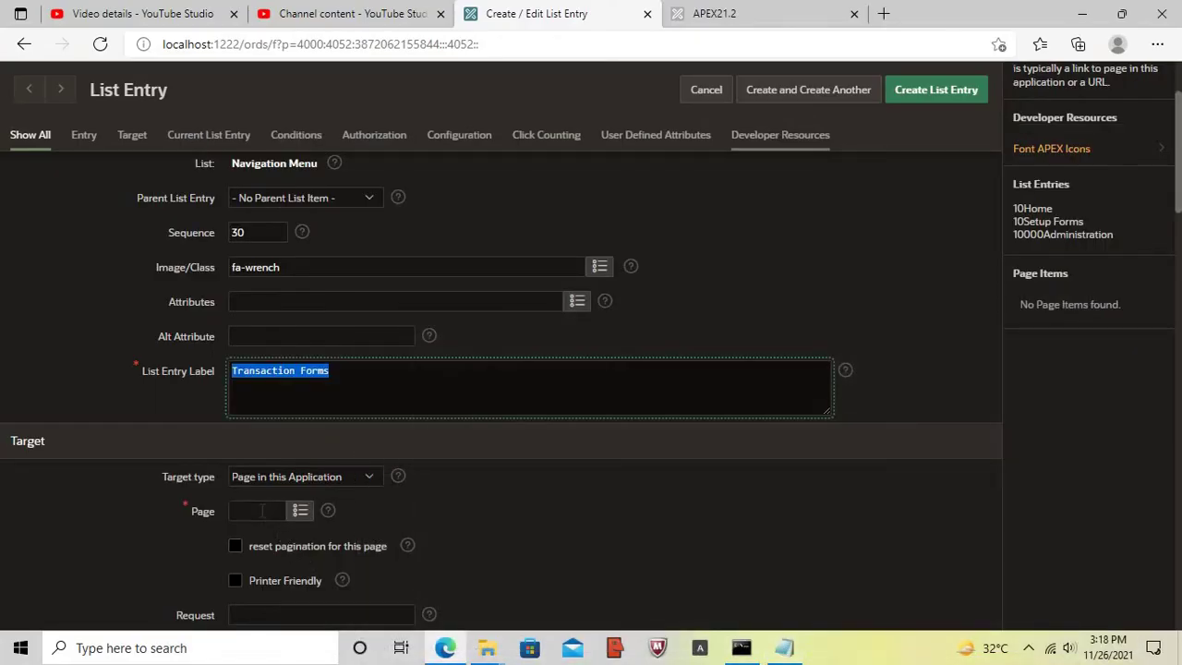
left_click(259, 510)
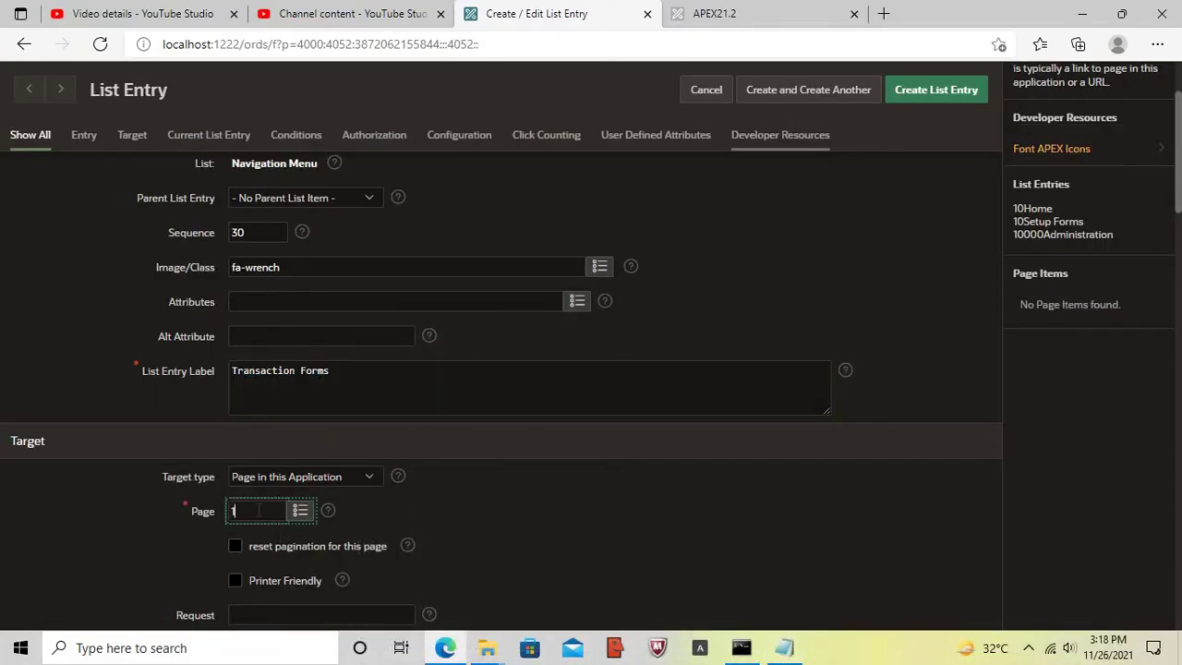
- Enter 1 as the target Page in the List Entry form, and reletter the "Select Page # (1)" instruction as l in Notepad, highlighting it
type("1")
left_click(786, 651)
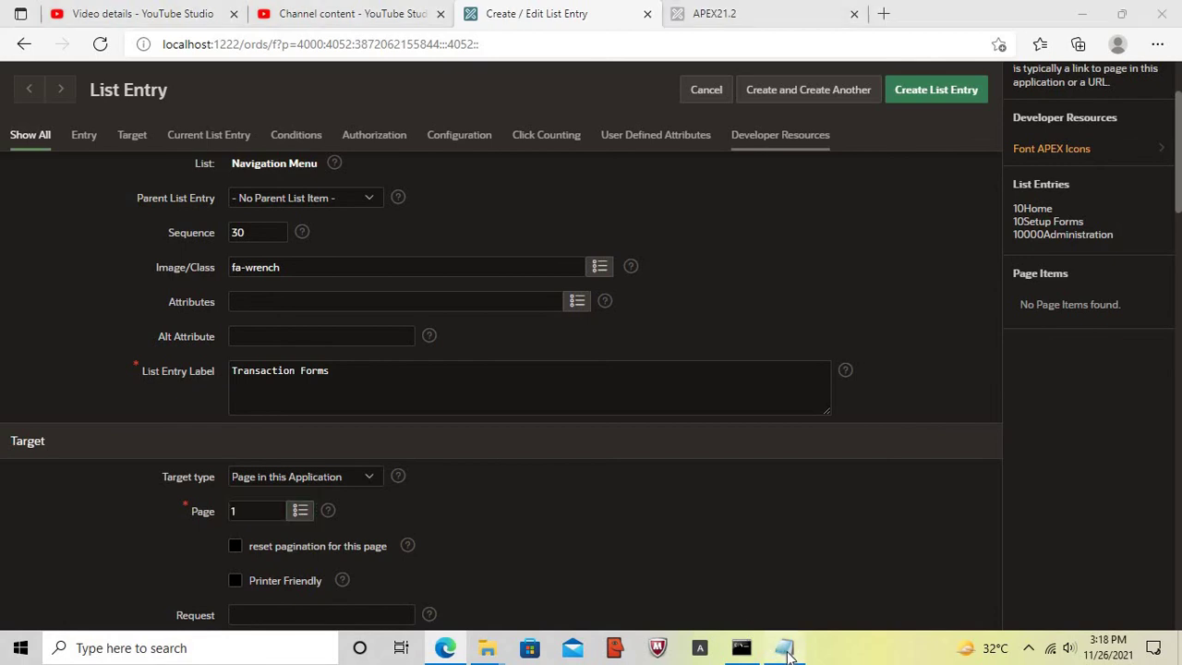
left_click(10, 434)
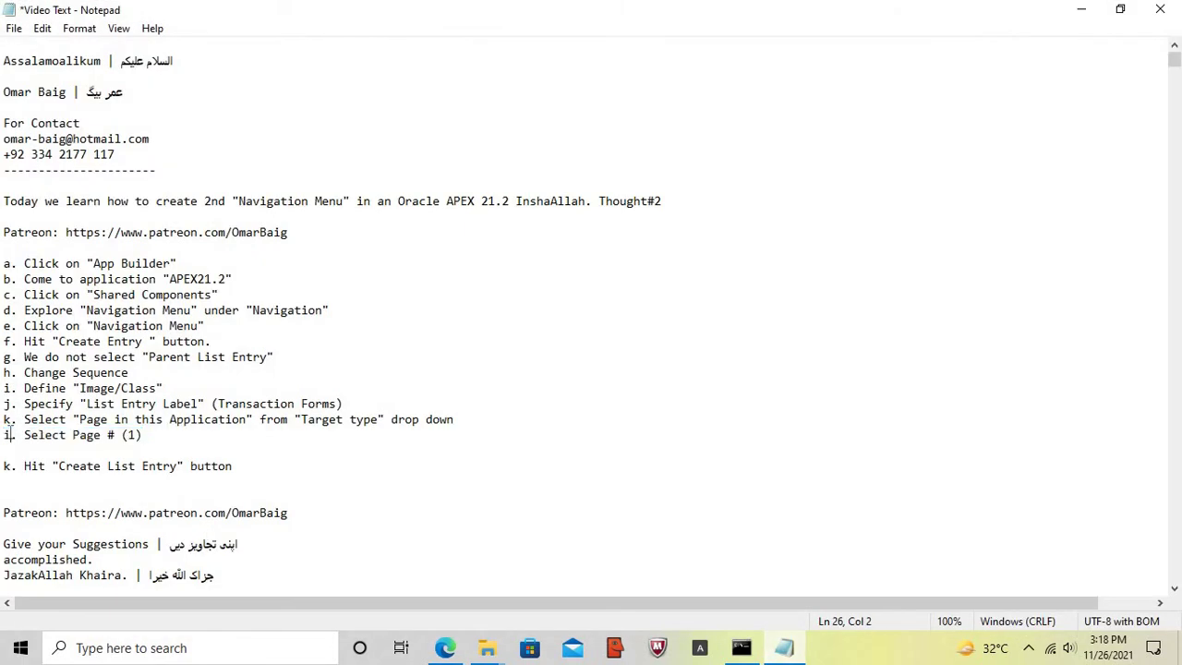
key("Home")
key("shift+End")
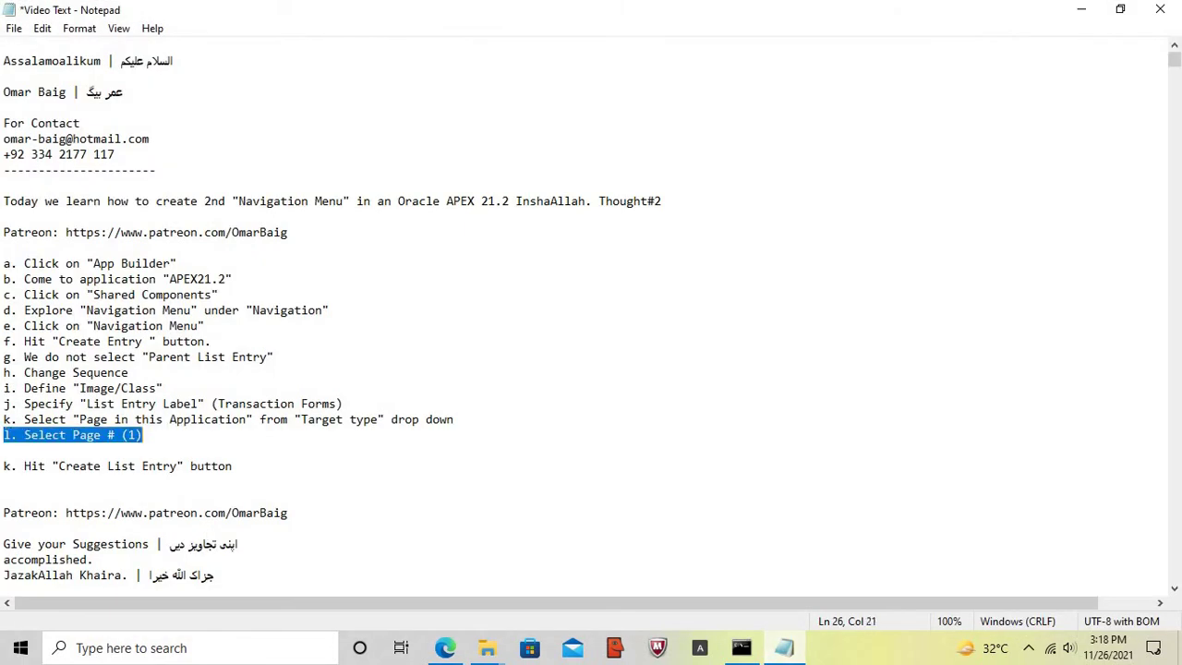
- Remove the blank line above the "Create List Entry" instruction, reletter that instruction as m and highlight it
key("Down")
key("Delete")
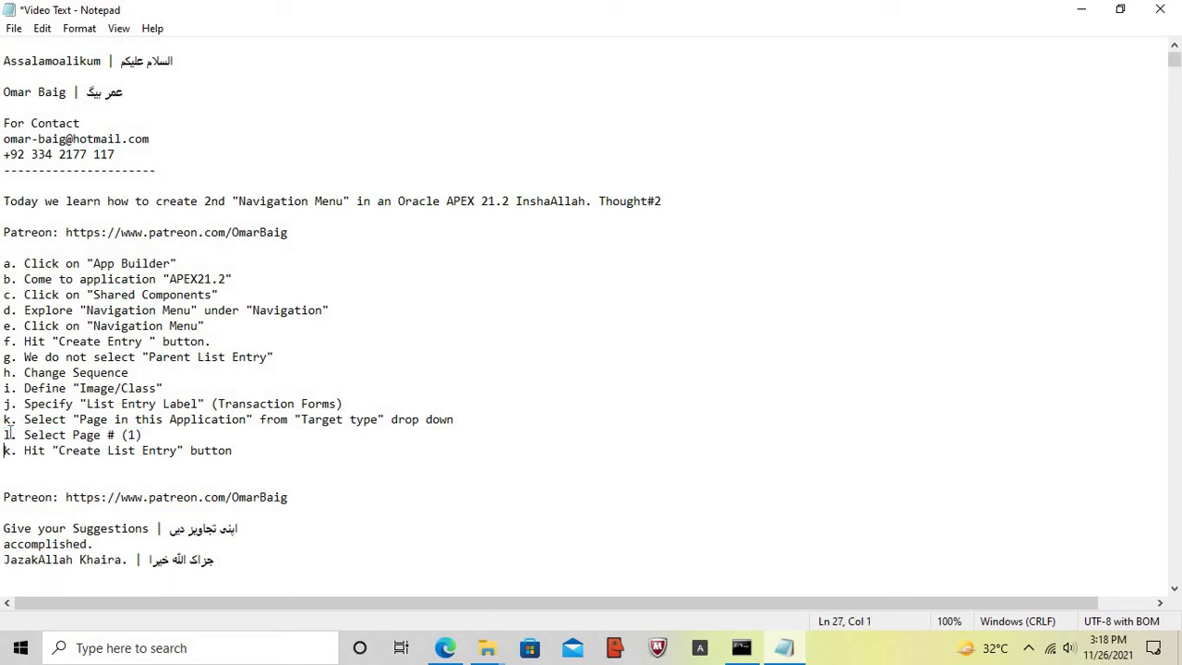
key("Delete")
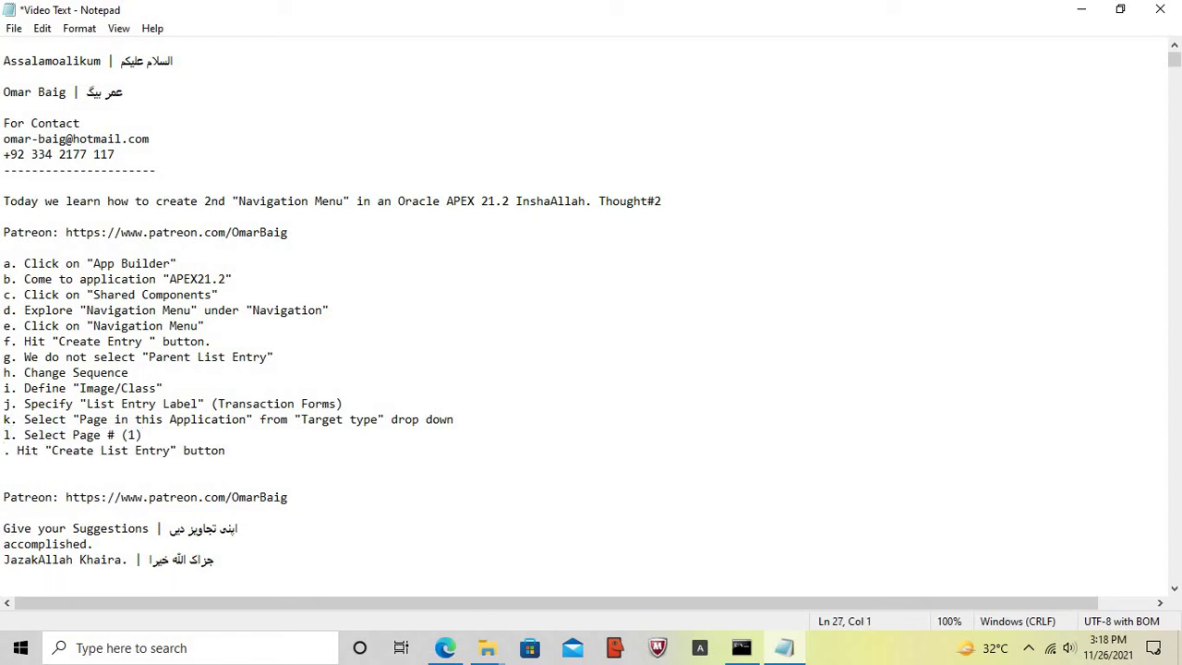
type("m")
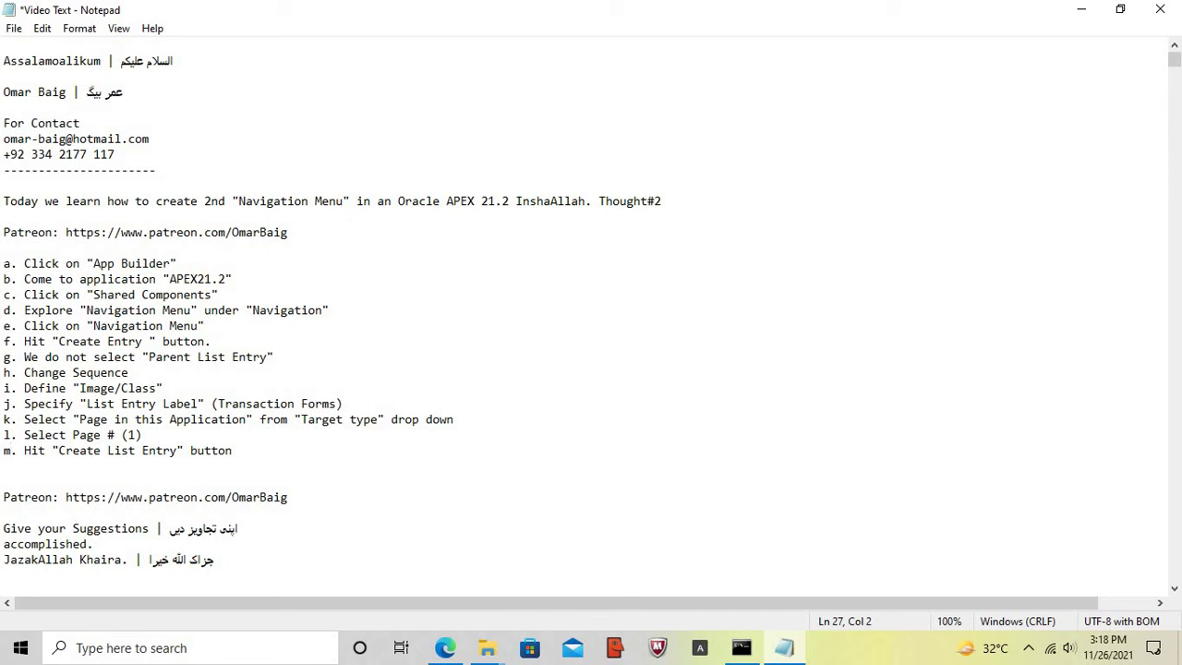
key("Home")
key("shift+End")
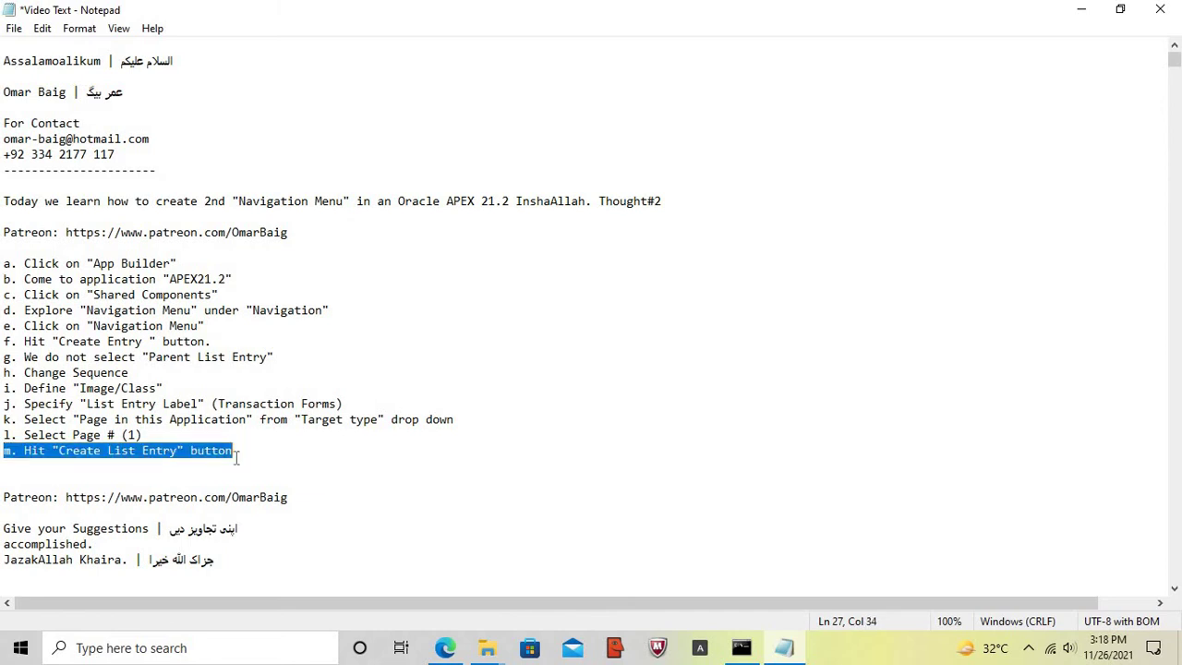
- In APEX, create the Transaction Forms list entry and run the application, checking its navigation menu before and after
left_click(784, 650)
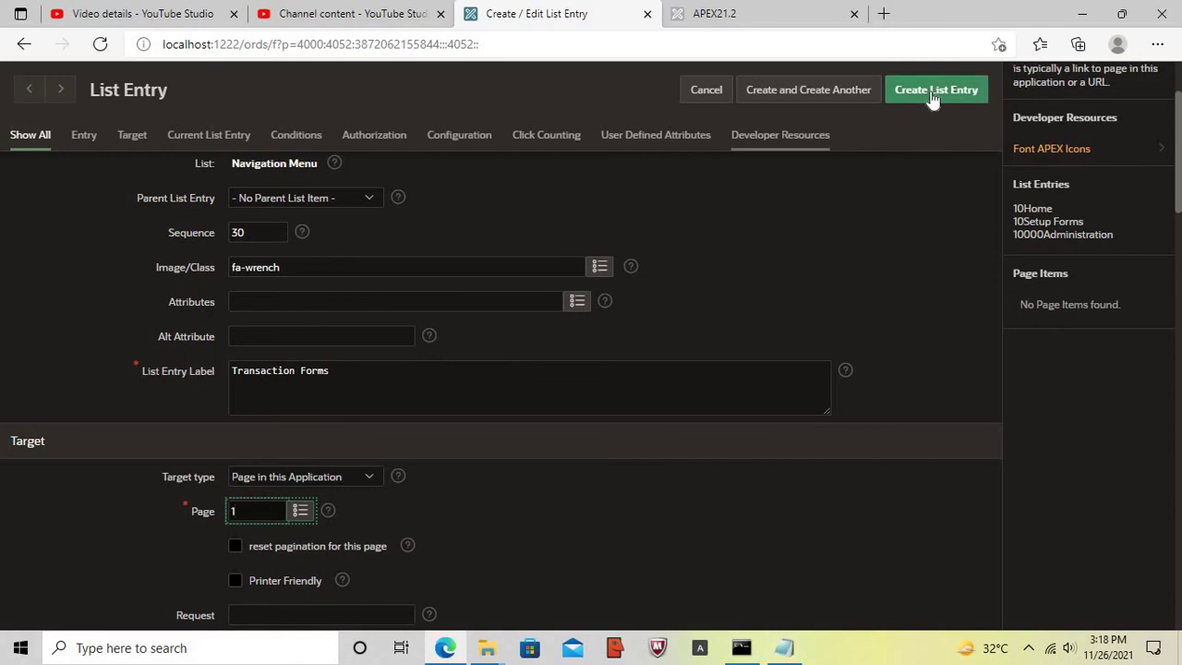
left_click(715, 16)
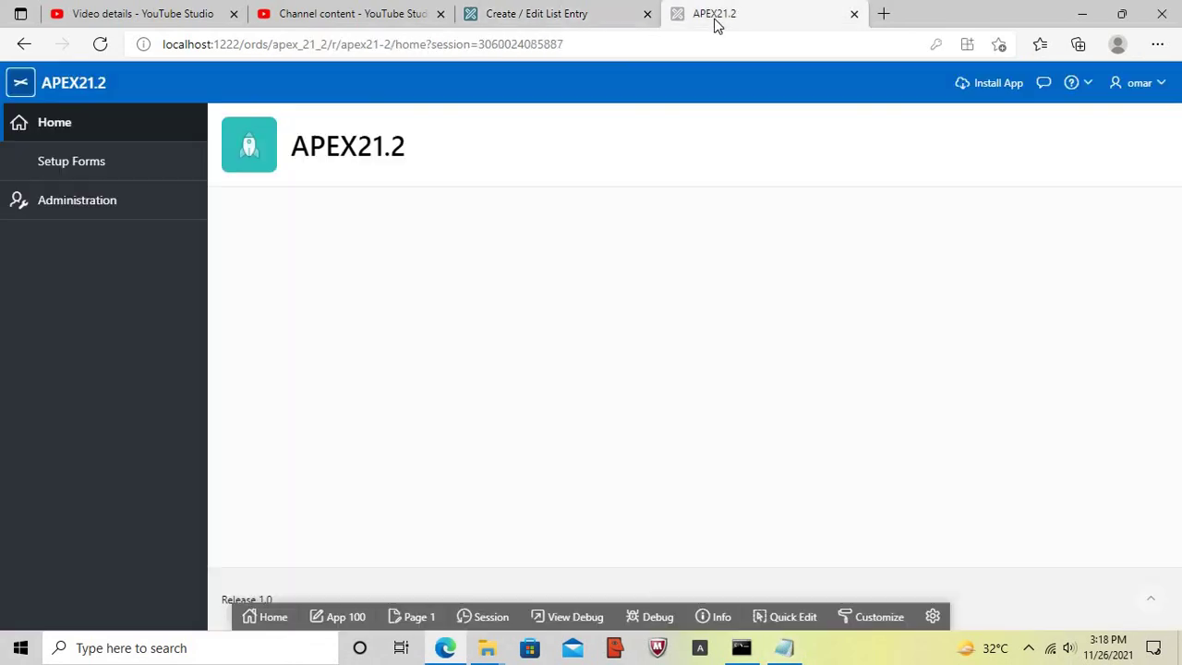
left_click(532, 12)
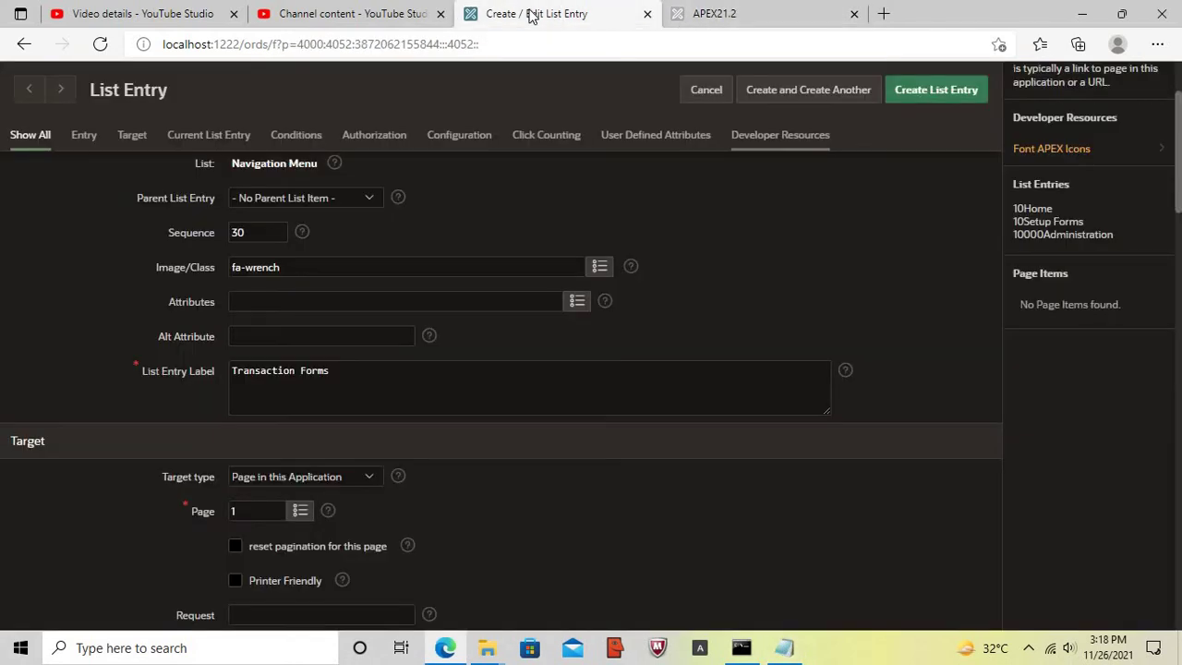
left_click(932, 90)
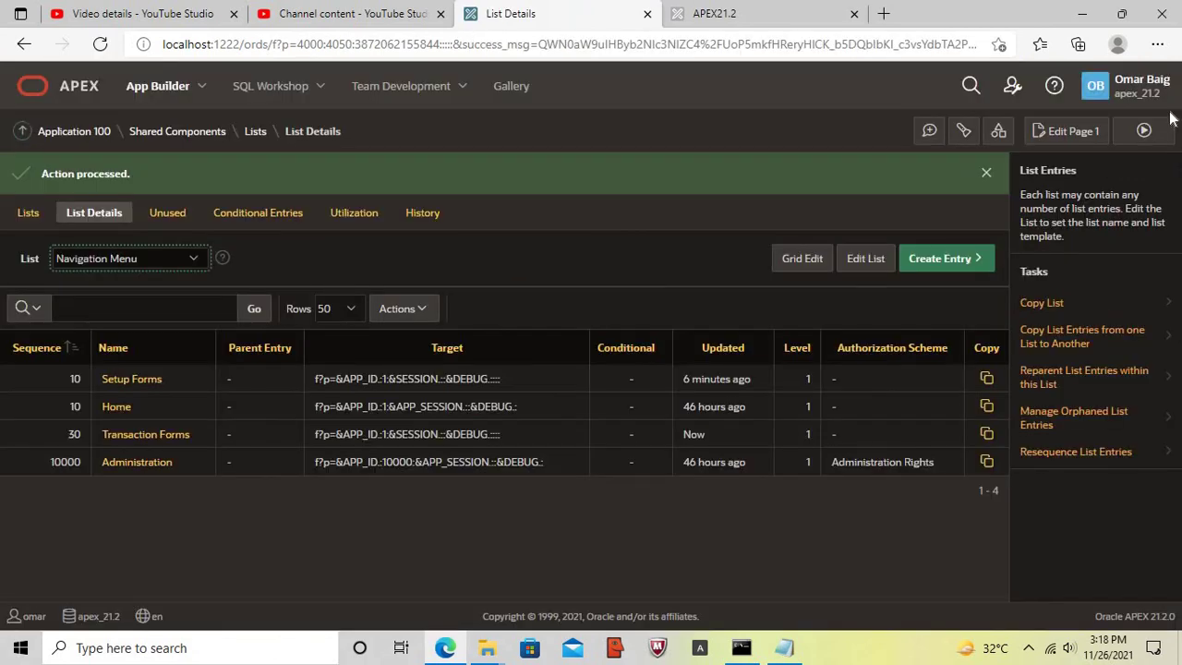
left_click(1143, 130)
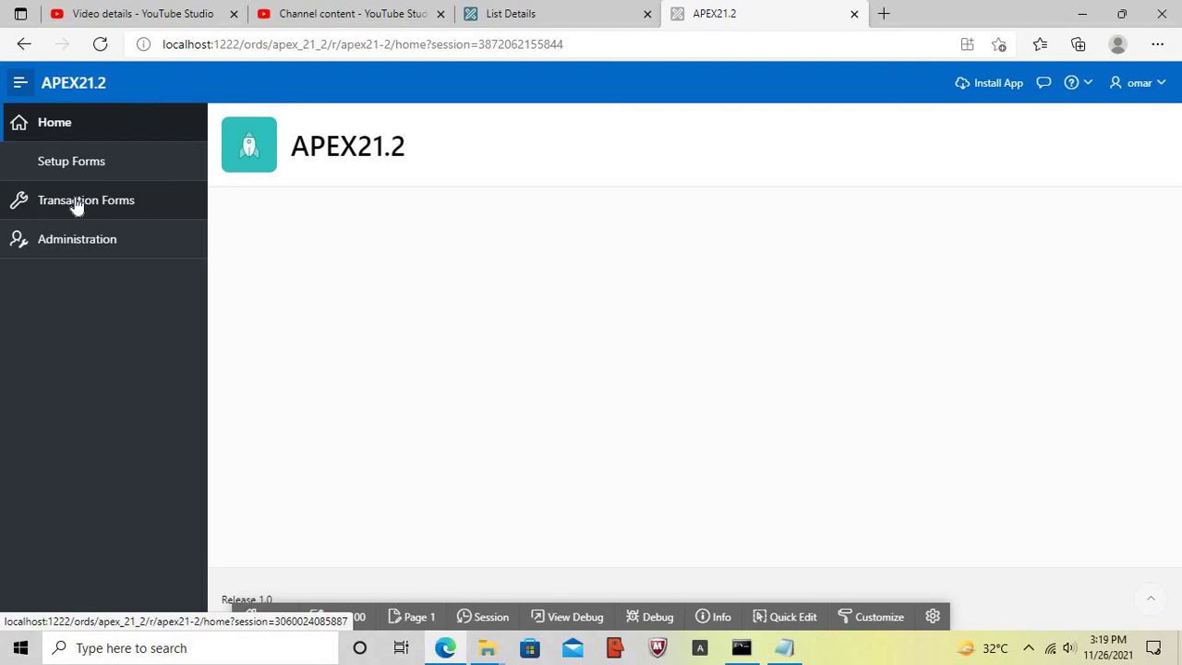
- Return to the list details in APEX, set the Sequence of the Setup Forms entry to 20 and apply the change
left_click(538, 18)
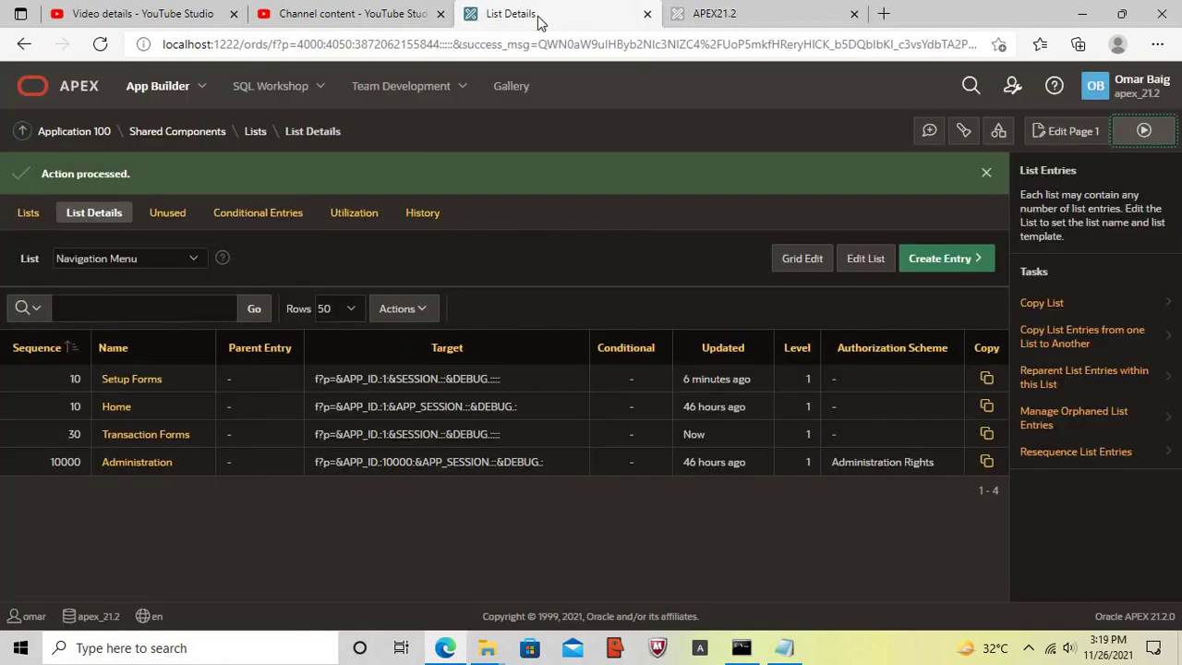
left_click(134, 388)
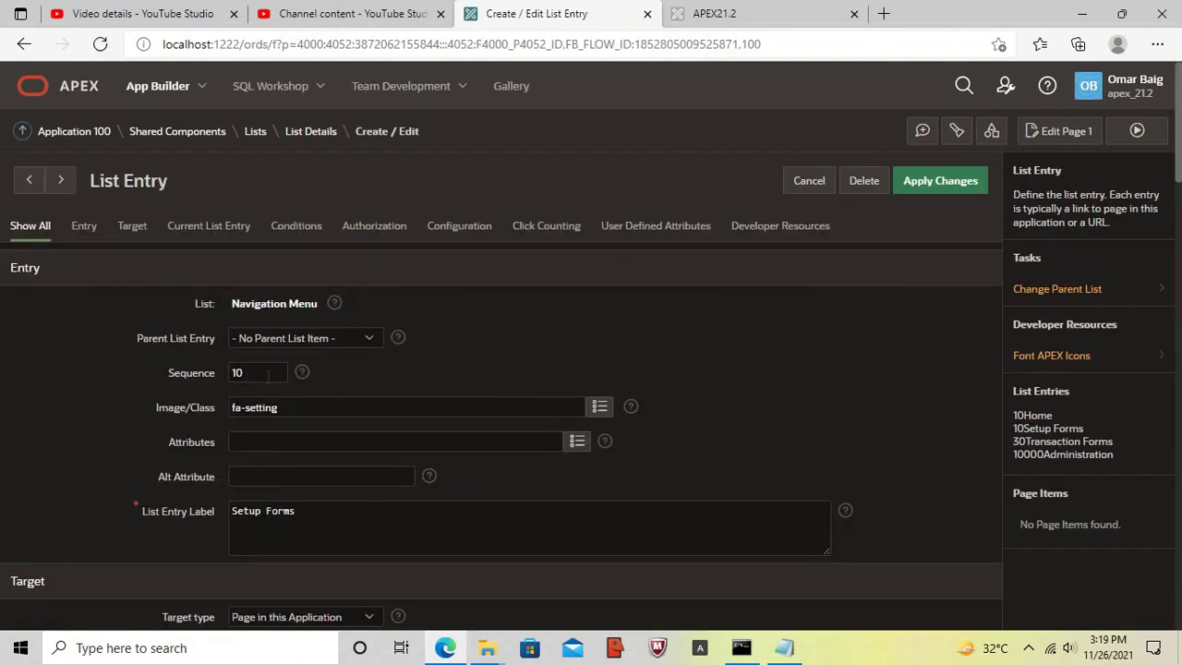
left_click(236, 372)
key("BackSpace")
type("2")
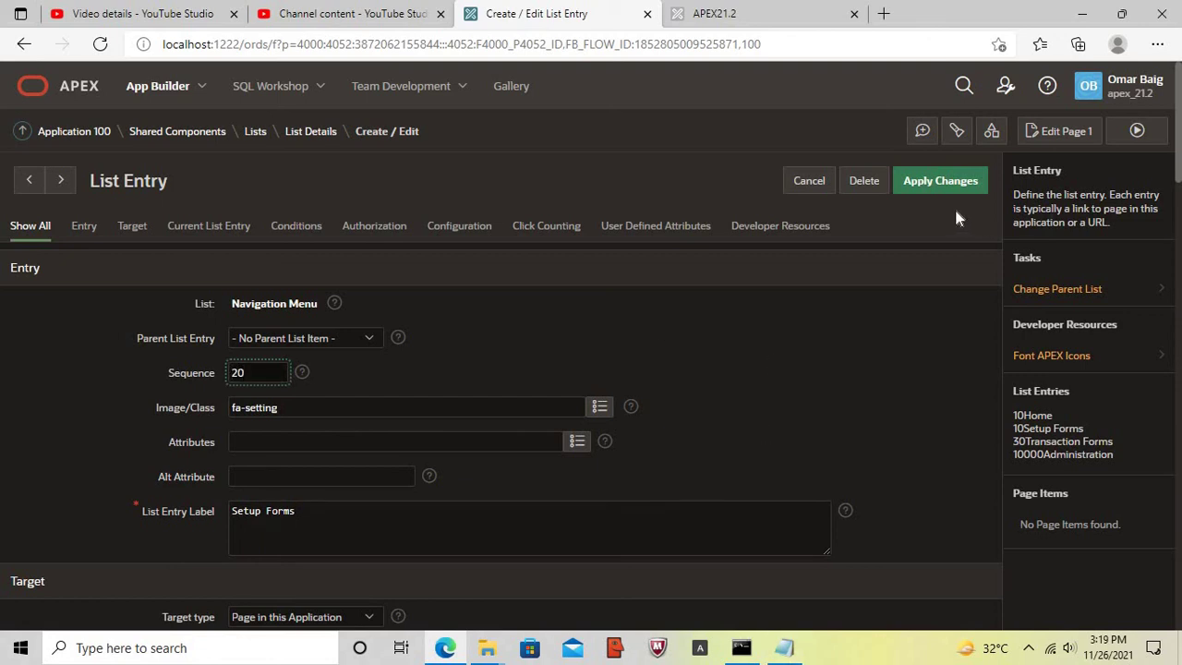
left_click(947, 181)
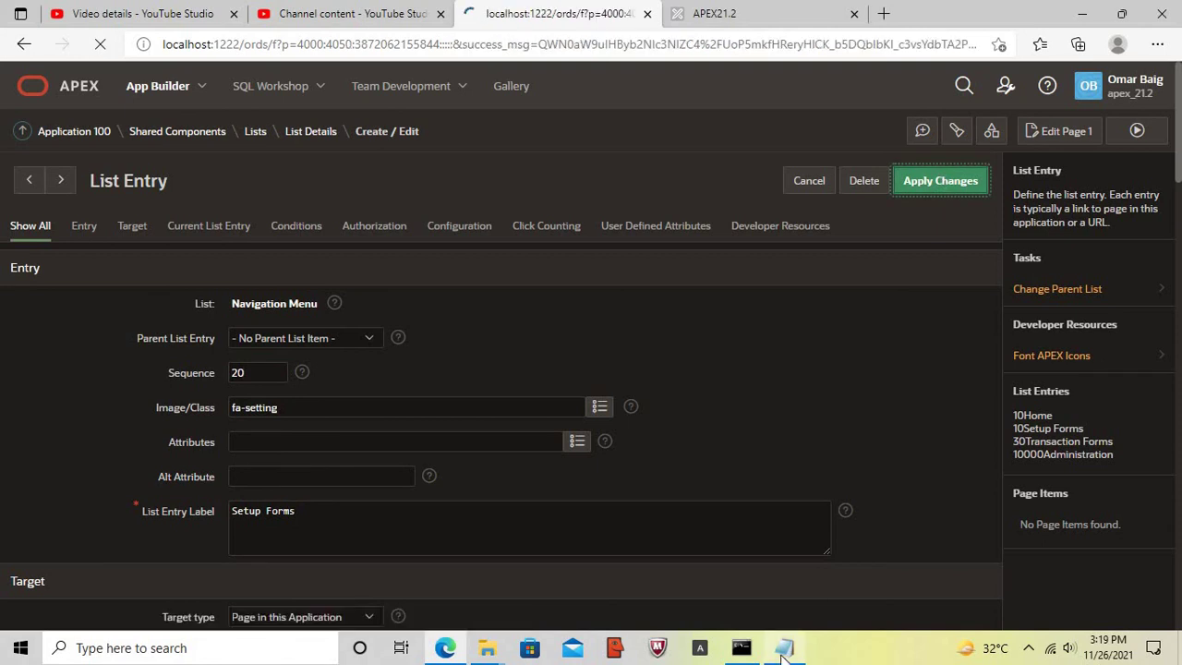
- In the Notepad notes, highlight the closing Patreon line and move on to the "Give your Suggestions" line
left_click(783, 649)
left_click(8, 497)
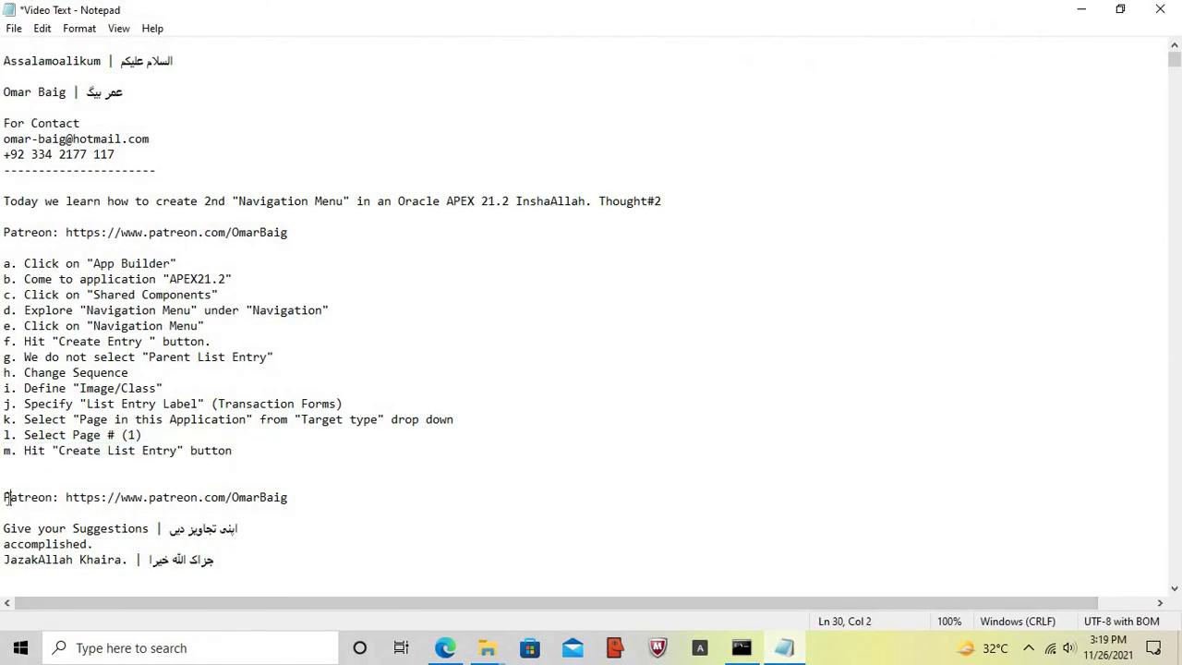
key("Home")
key("shift+End")
key("Down")
key("Down")
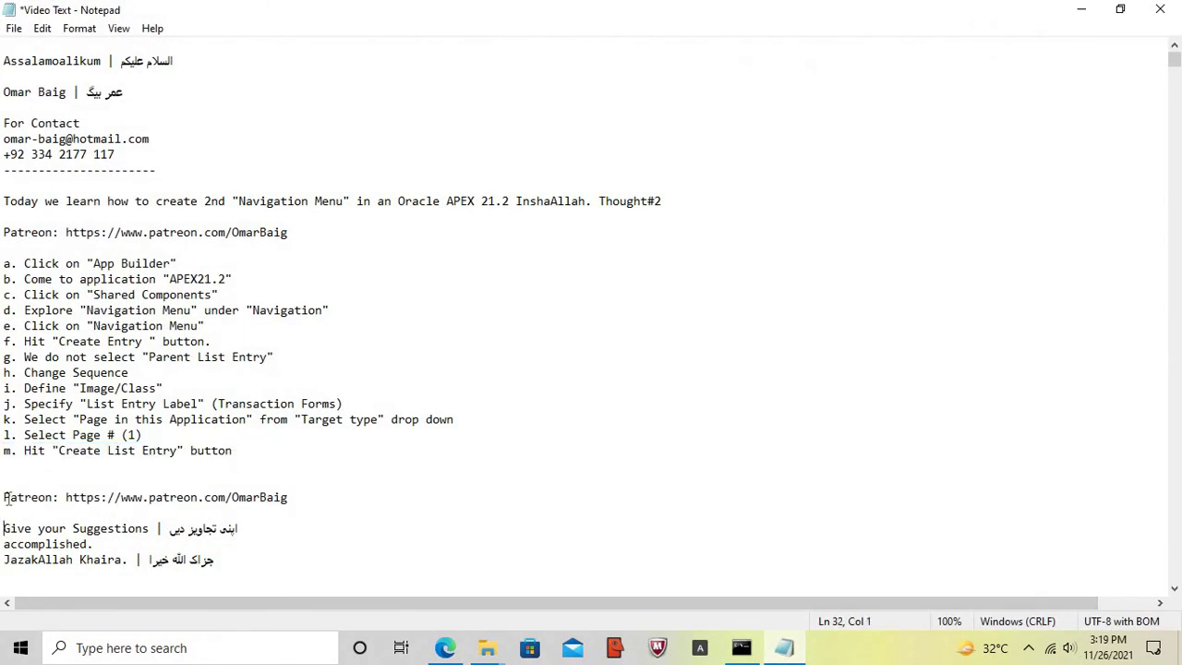